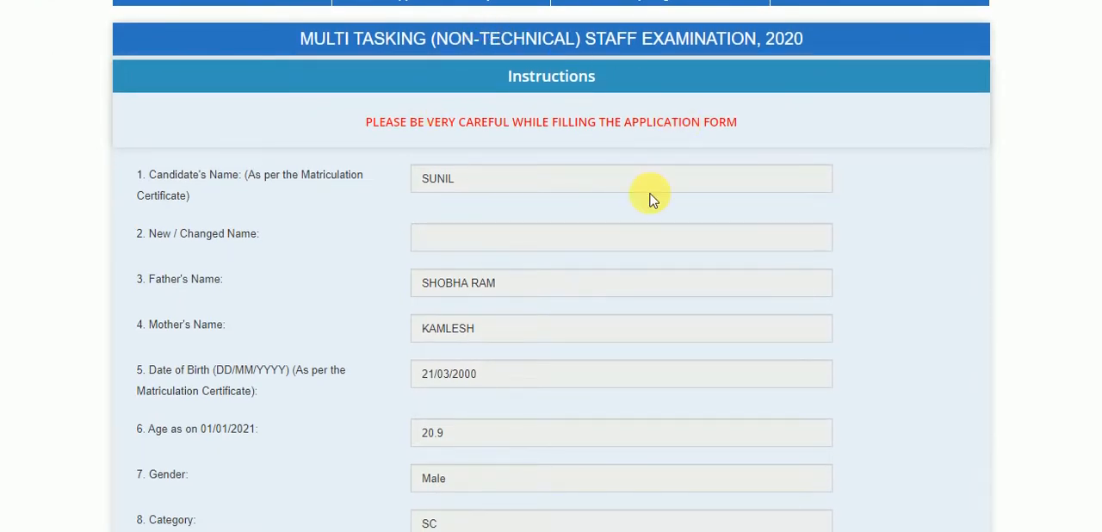
Step: Choose NWR-Chandigarh(1601) as the first preference of examination centre
{"action": "scroll", "coordinate": [650, 200], "scroll_direction": "down", "scroll_amount": 3}
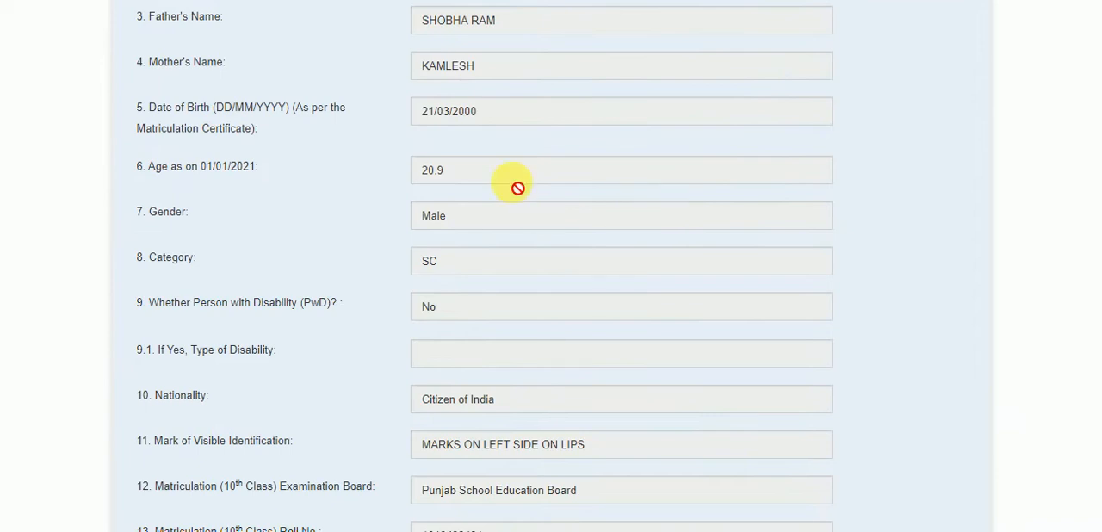
{"action": "scroll", "coordinate": [517, 188], "scroll_direction": "down", "scroll_amount": 3}
{"action": "scroll", "coordinate": [518, 188], "scroll_direction": "down", "scroll_amount": 2}
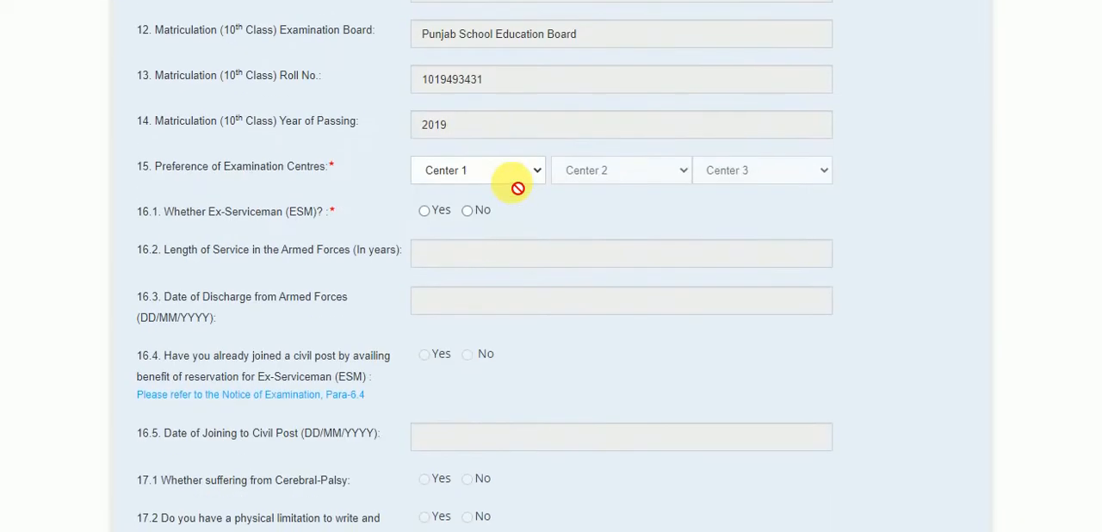
{"action": "scroll", "coordinate": [517, 188], "scroll_direction": "up", "scroll_amount": 6}
{"action": "scroll", "coordinate": [517, 188], "scroll_direction": "down", "scroll_amount": 1}
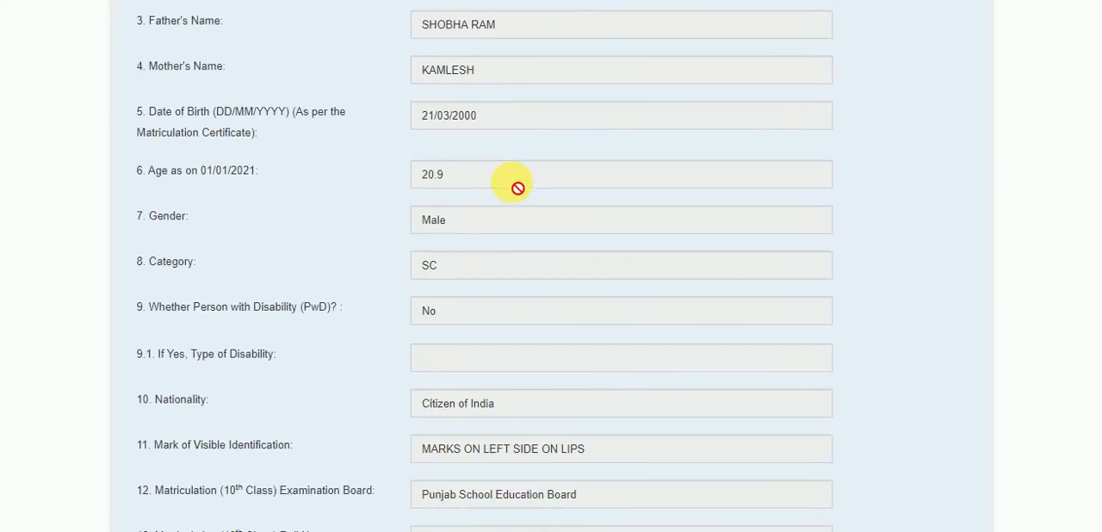
{"action": "scroll", "coordinate": [491, 331], "scroll_direction": "down", "scroll_amount": 4}
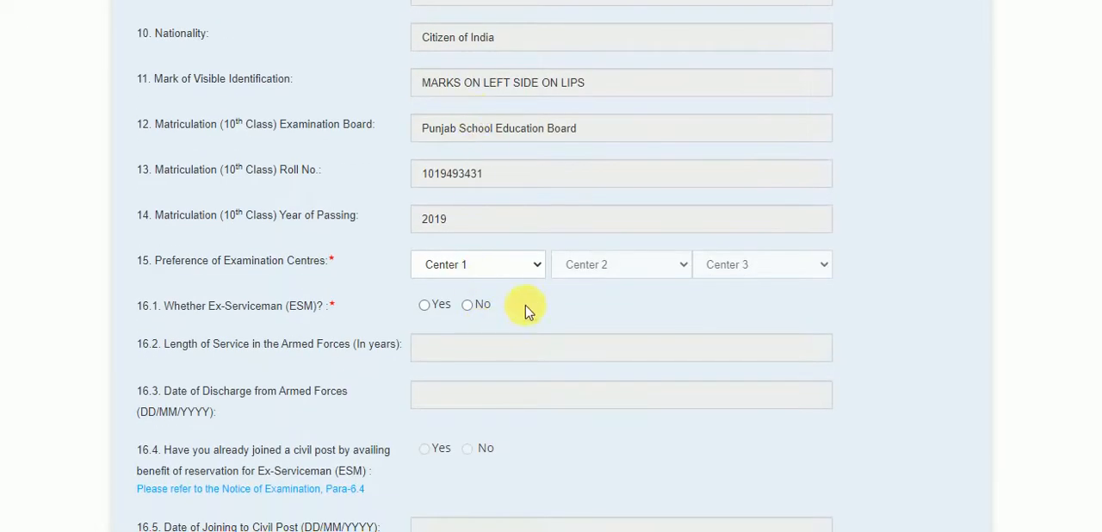
{"action": "left_click", "coordinate": [534, 267]}
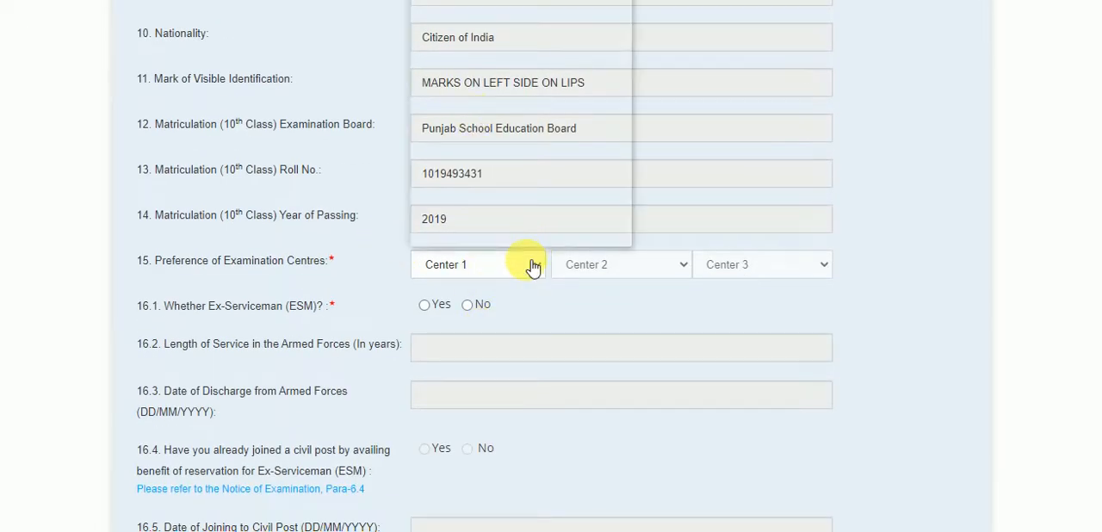
{"action": "scroll", "coordinate": [495, 176], "scroll_direction": "down", "scroll_amount": 8}
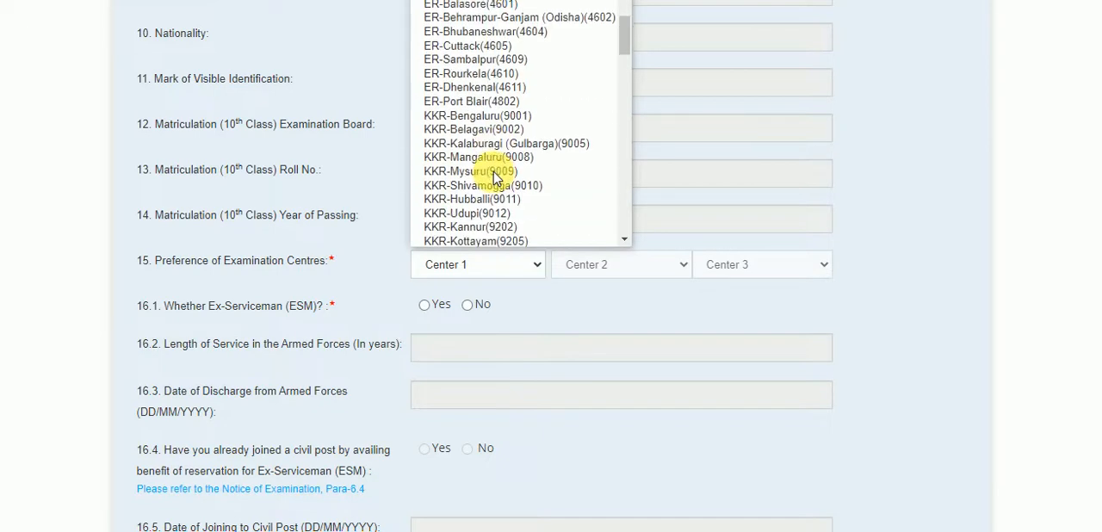
{"action": "scroll", "coordinate": [497, 178], "scroll_direction": "down", "scroll_amount": 2}
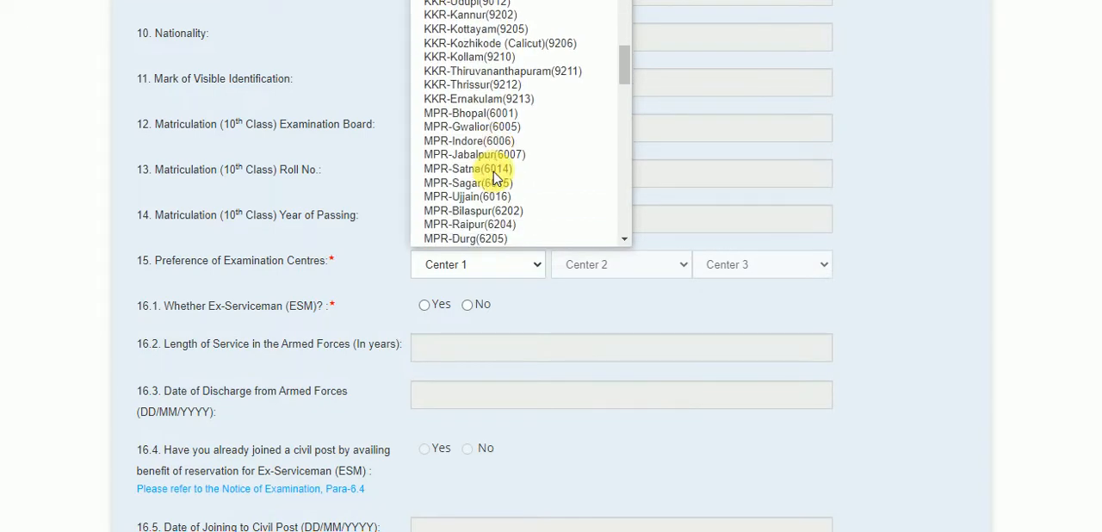
{"action": "scroll", "coordinate": [497, 178], "scroll_direction": "down", "scroll_amount": 8}
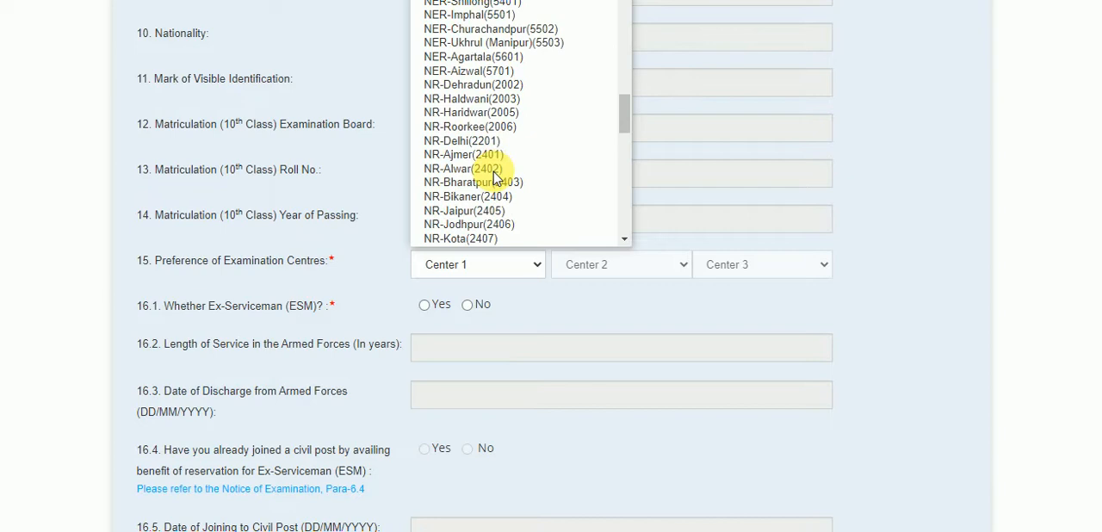
{"action": "scroll", "coordinate": [497, 178], "scroll_direction": "down", "scroll_amount": 3}
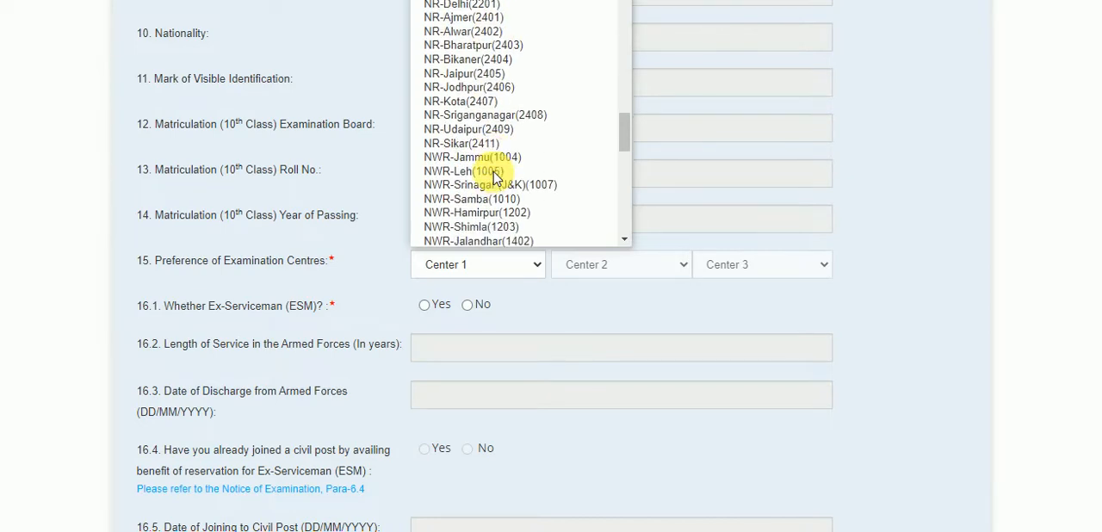
{"action": "scroll", "coordinate": [497, 176], "scroll_direction": "down", "scroll_amount": 4}
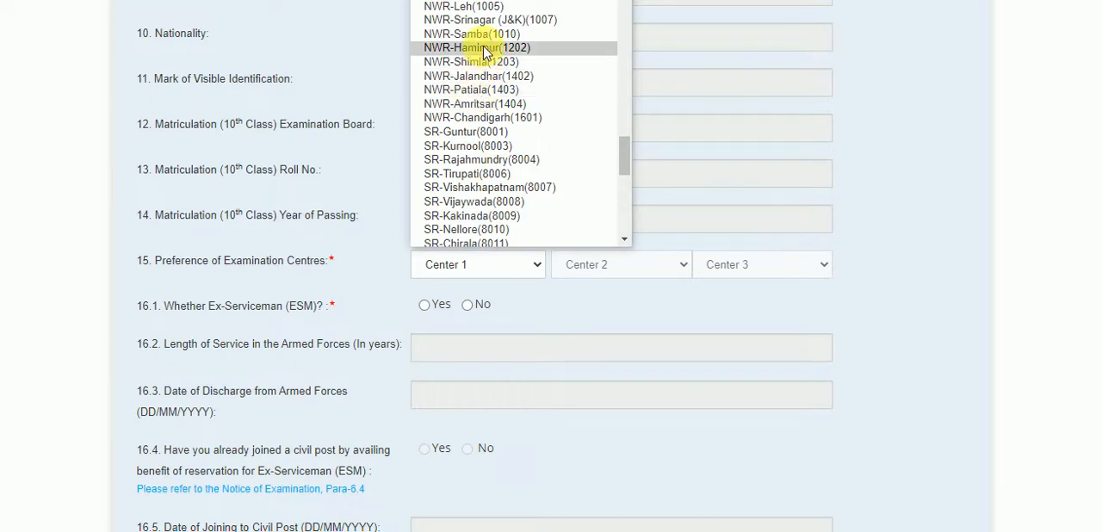
{"action": "left_click", "coordinate": [476, 118]}
Step: Answer No to being an Ex-Serviceman and choose NWR-Patiala(1403) and NWR-Amritsar(1404) as the second and third examination centres
{"action": "left_click", "coordinate": [638, 268]}
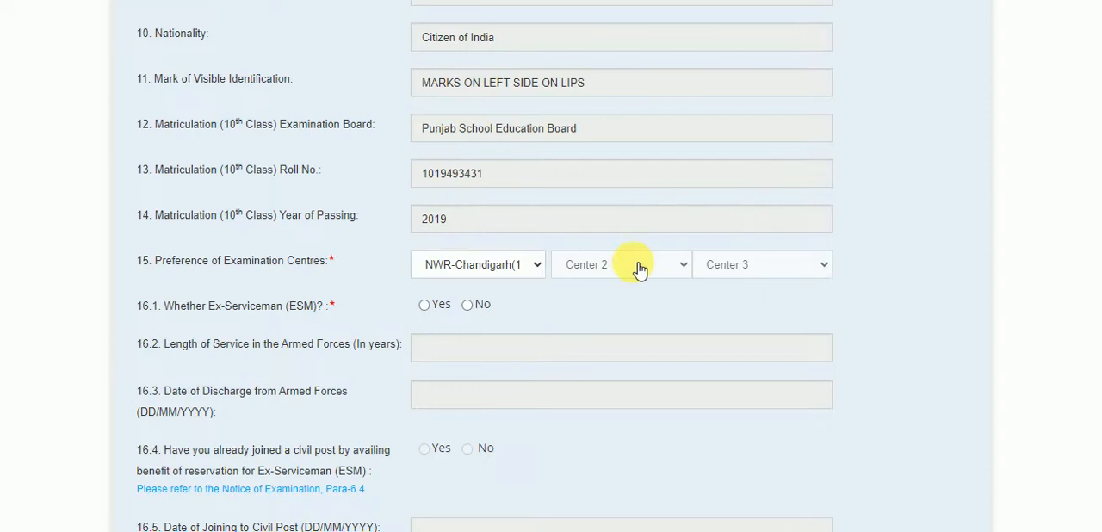
{"action": "left_click", "coordinate": [468, 305]}
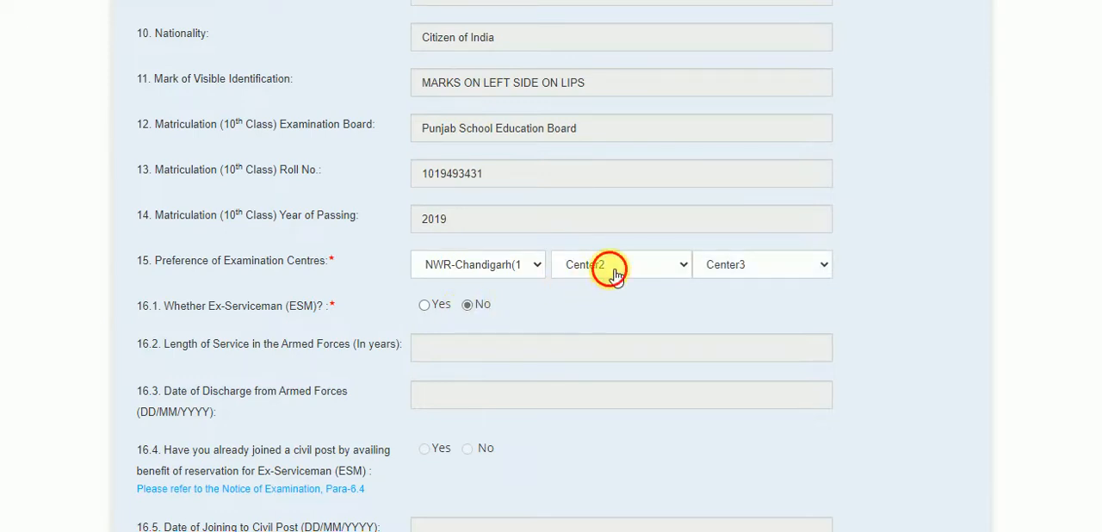
{"action": "left_click", "coordinate": [614, 272]}
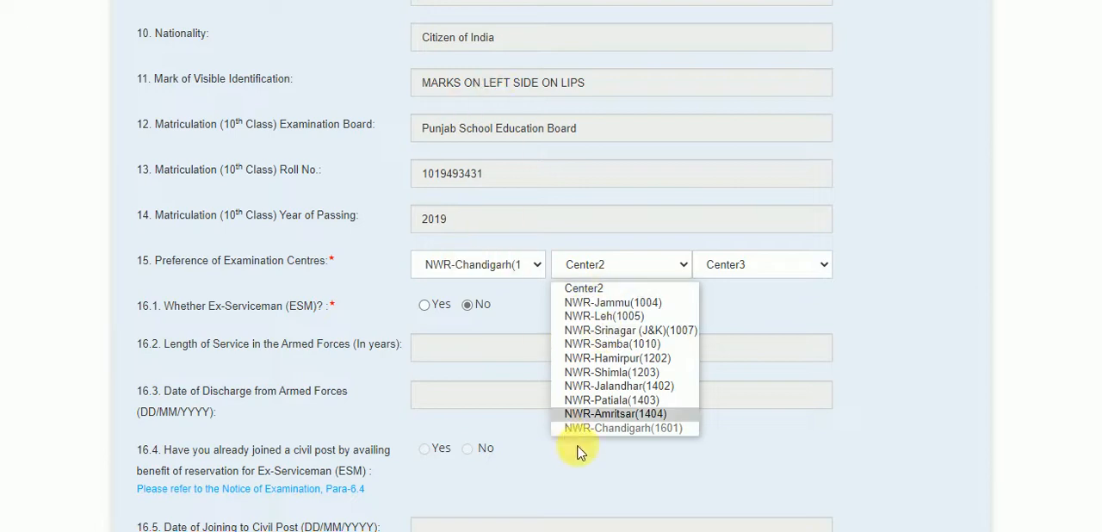
{"action": "left_click", "coordinate": [610, 401]}
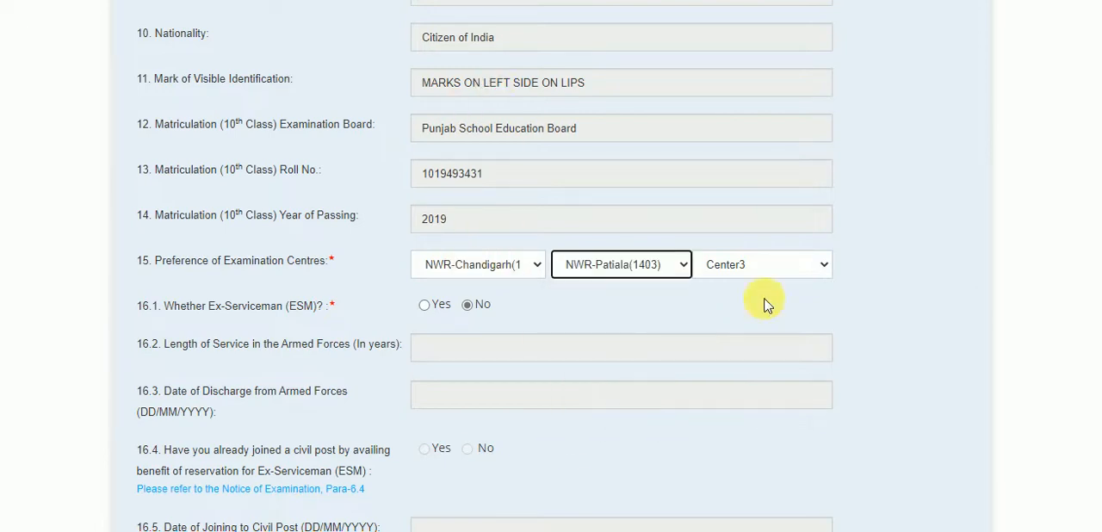
{"action": "left_click", "coordinate": [789, 268]}
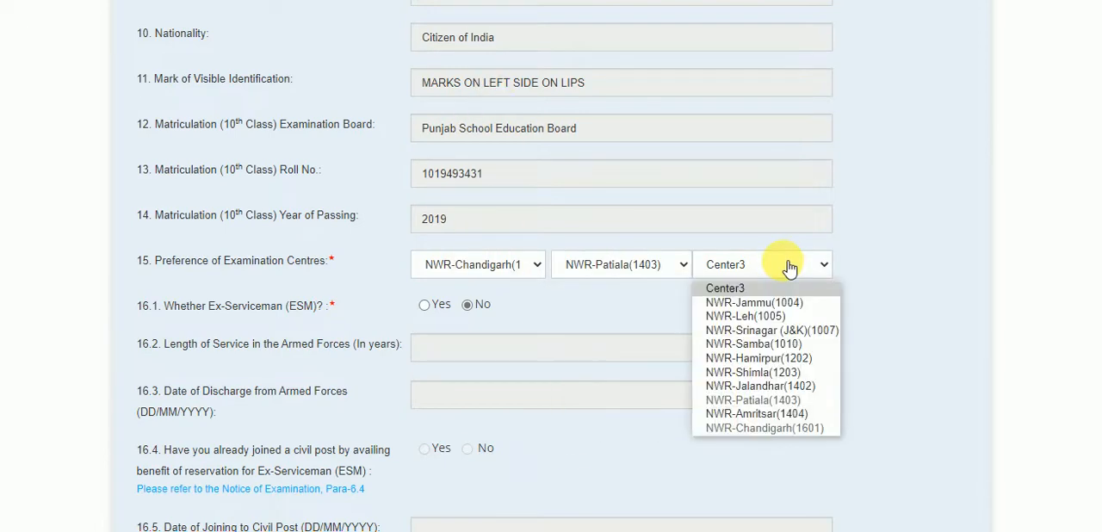
{"action": "left_click", "coordinate": [745, 414]}
Step: Answer No to the question about seeking age relaxation
{"action": "scroll", "coordinate": [531, 388], "scroll_direction": "down", "scroll_amount": 7}
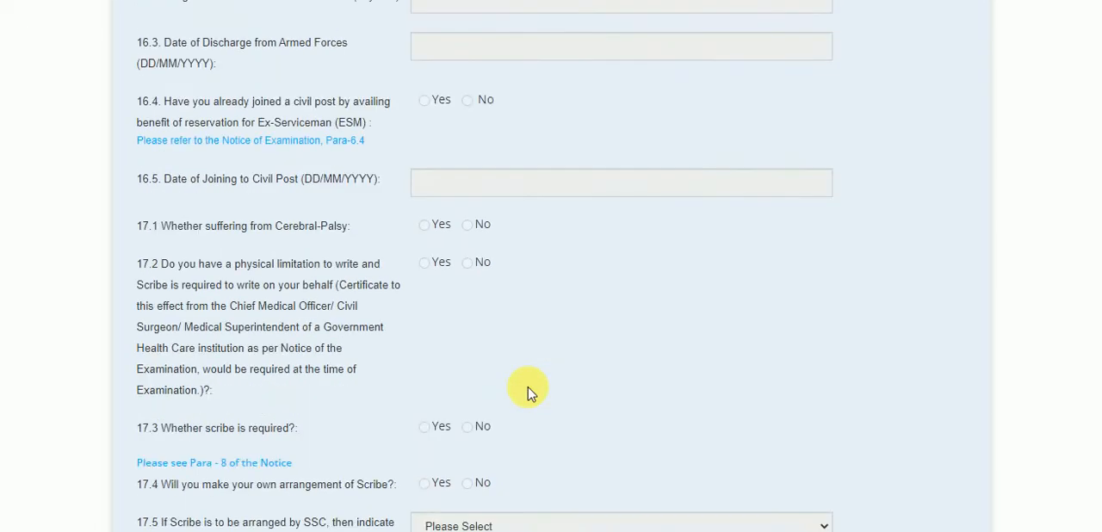
{"action": "scroll", "coordinate": [531, 388], "scroll_direction": "down", "scroll_amount": 2}
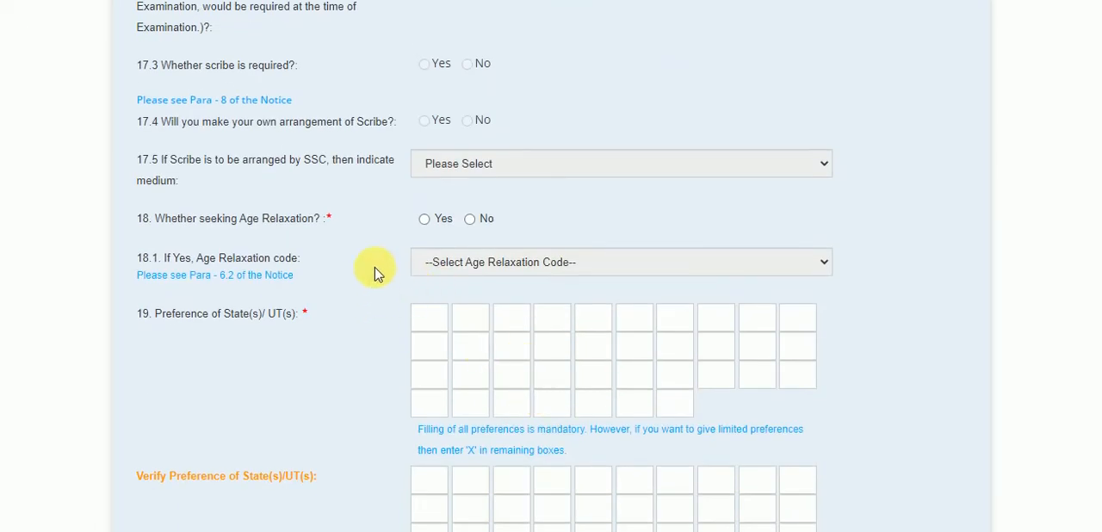
{"action": "left_click", "coordinate": [474, 221]}
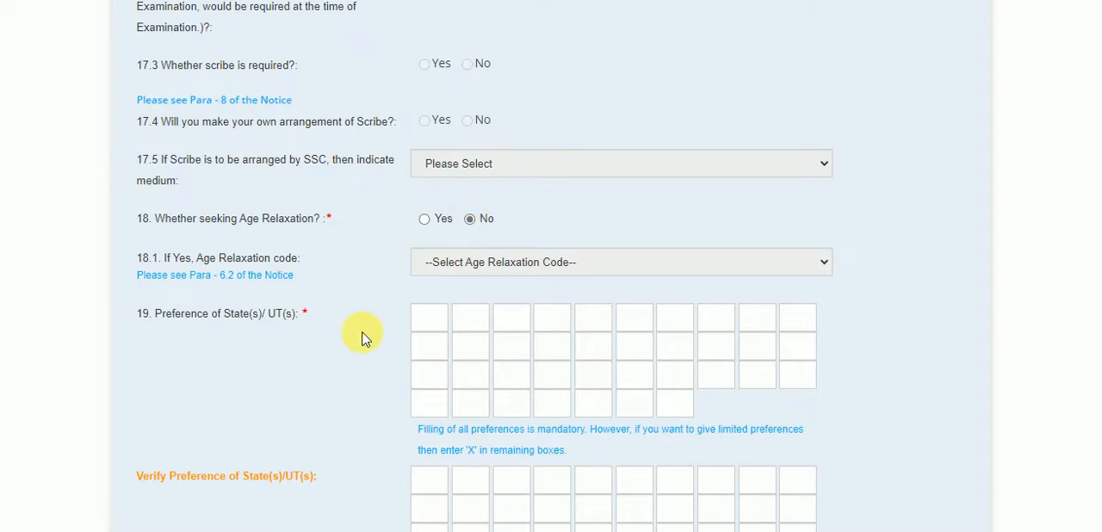
Step: Look up the State/UT codes in the details list for the preference boxes, then close the list
{"action": "scroll", "coordinate": [364, 336], "scroll_direction": "down", "scroll_amount": 3}
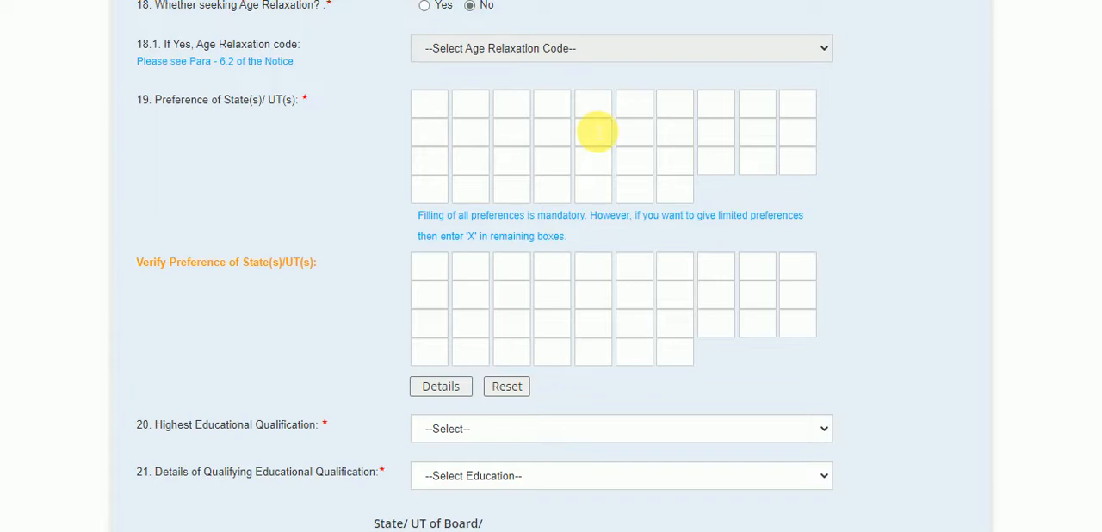
{"action": "left_click", "coordinate": [437, 389]}
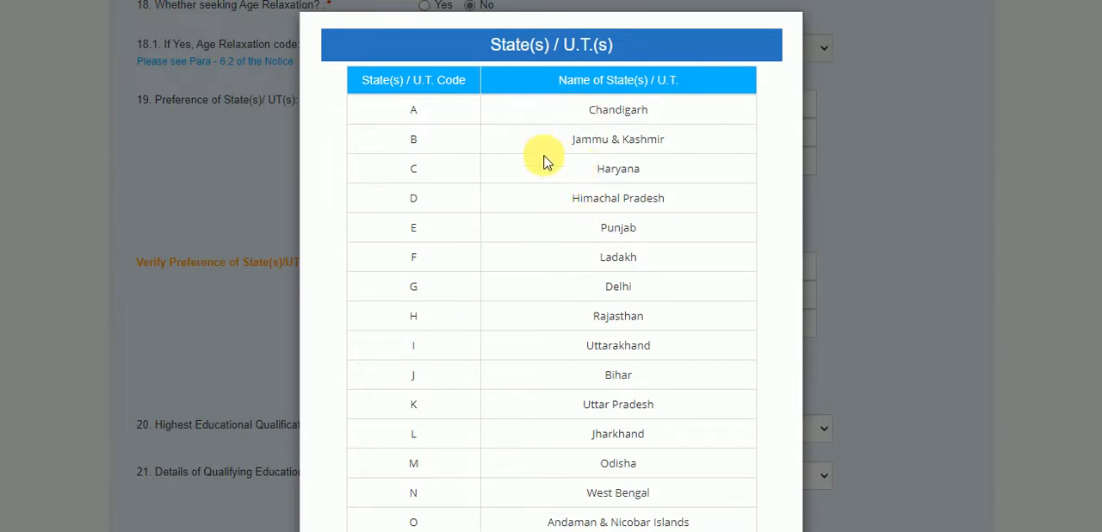
{"action": "left_click", "coordinate": [230, 163]}
Step: Enter A, E and C as the first three State/UT preferences and fill all remaining boxes with X, accepting the confirmation
{"action": "scroll", "coordinate": [521, 305], "scroll_direction": "down", "scroll_amount": 1}
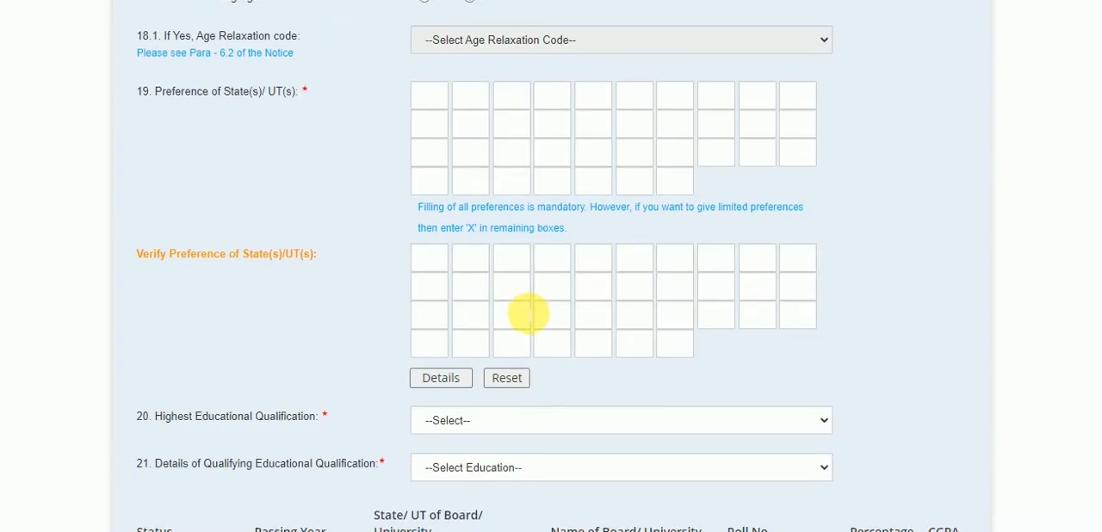
{"action": "left_click", "coordinate": [430, 83]}
{"action": "type", "text": "A"}
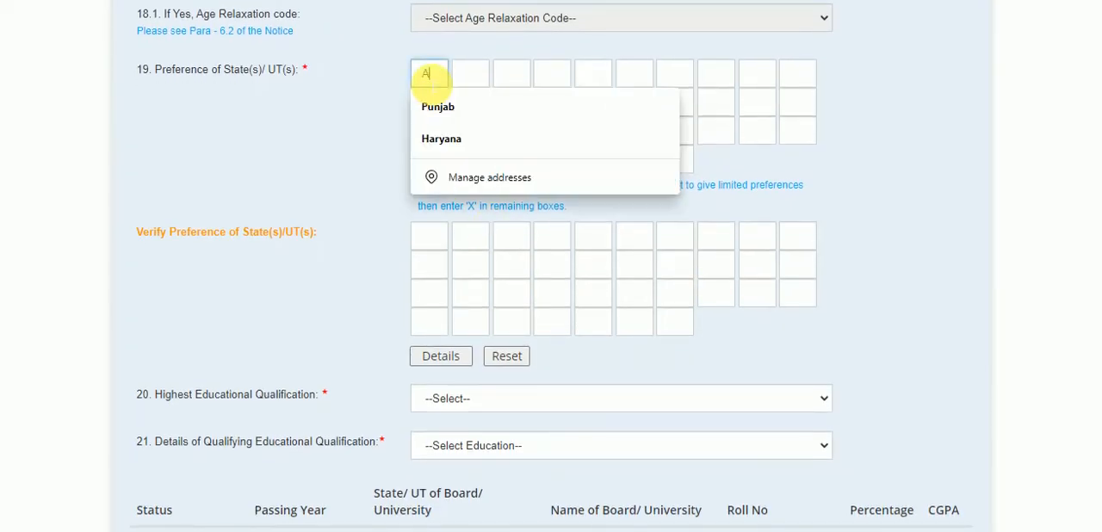
{"action": "left_click", "coordinate": [473, 77]}
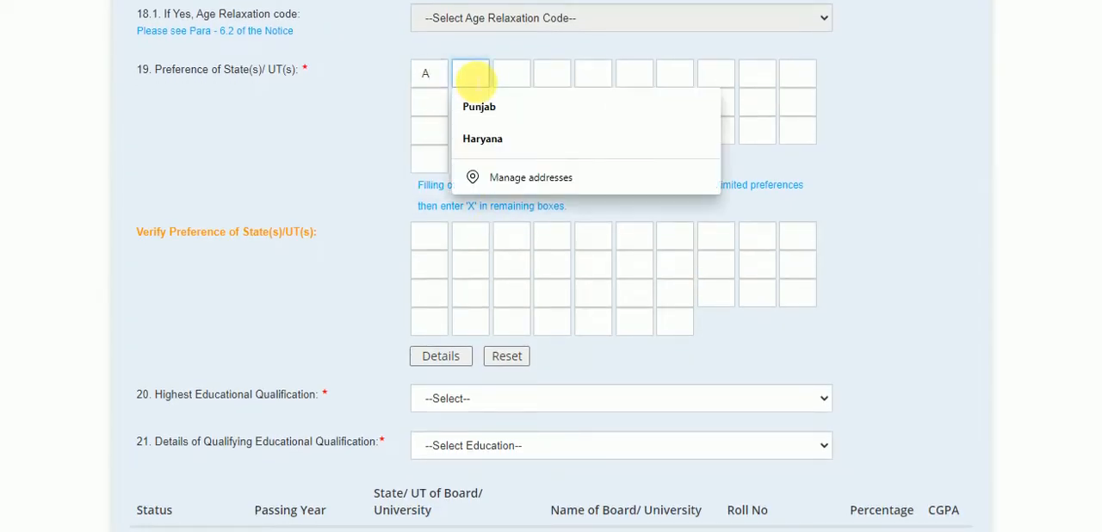
{"action": "type", "text": "E"}
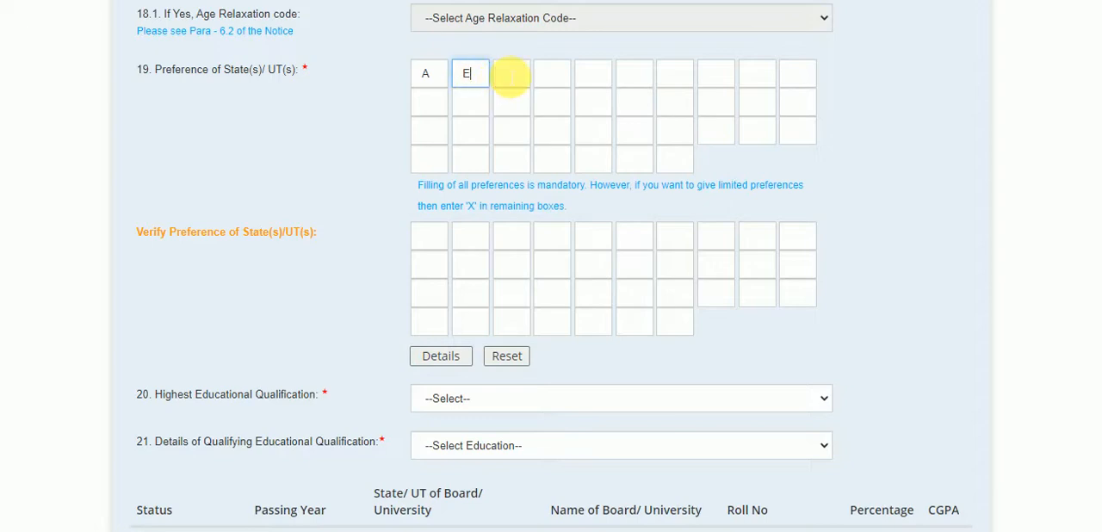
{"action": "left_click", "coordinate": [510, 77]}
{"action": "type", "text": "C"}
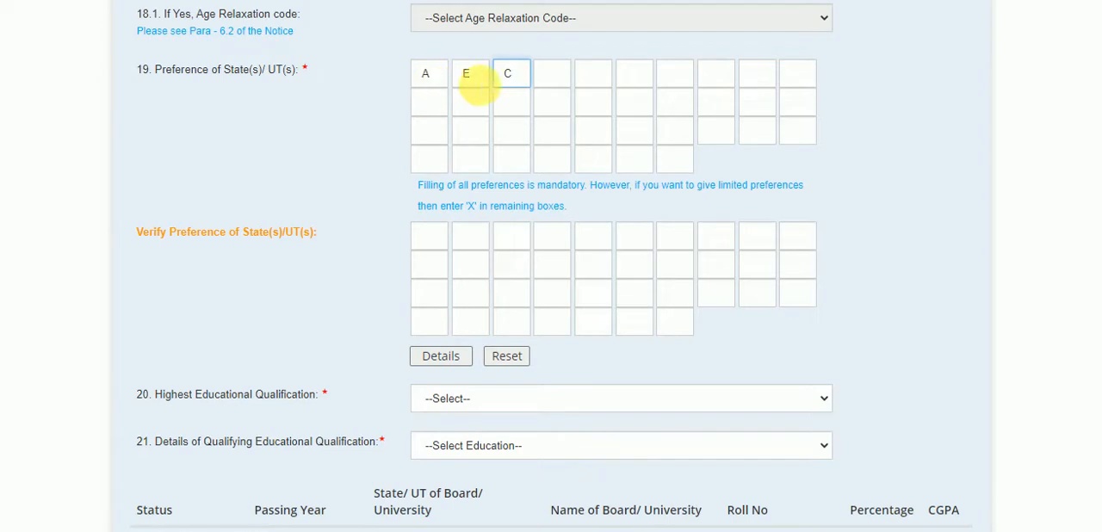
{"action": "left_click", "coordinate": [545, 76]}
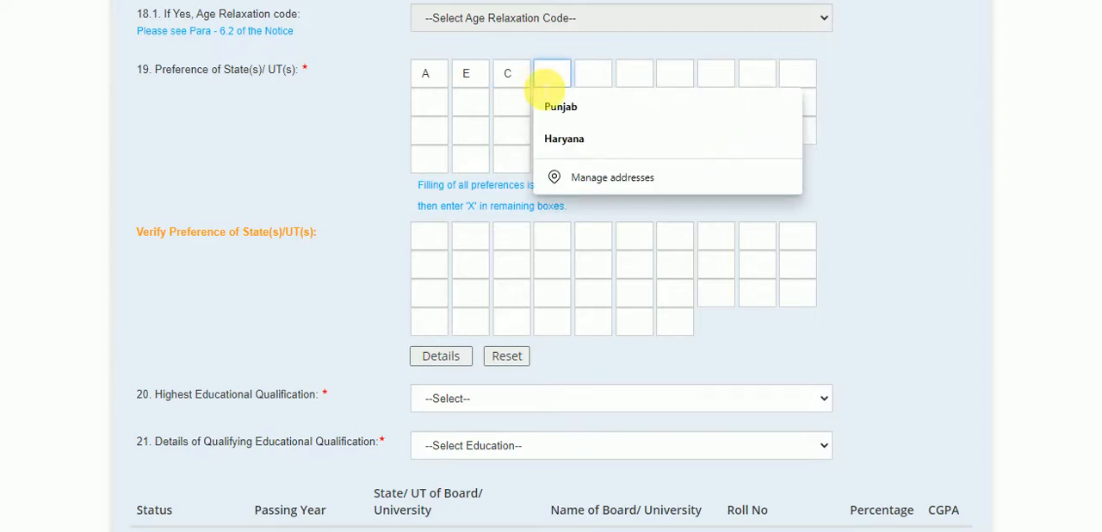
{"action": "type", "text": "X"}
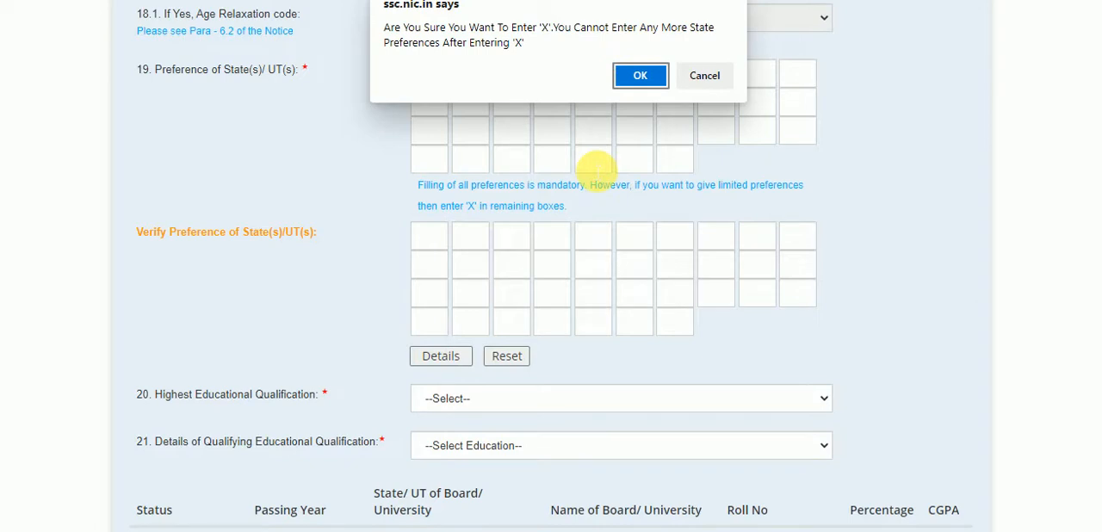
{"action": "left_click", "coordinate": [641, 73]}
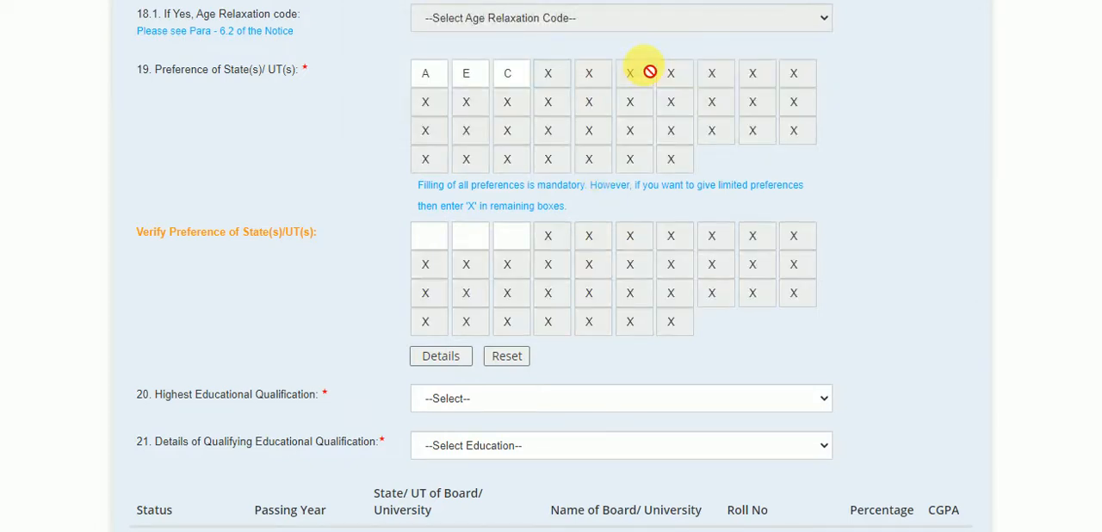
Step: Repeat the codes A, E and C in the first three boxes of the State/UT preference verification
{"action": "left_click", "coordinate": [429, 243]}
{"action": "type", "text": "A"}
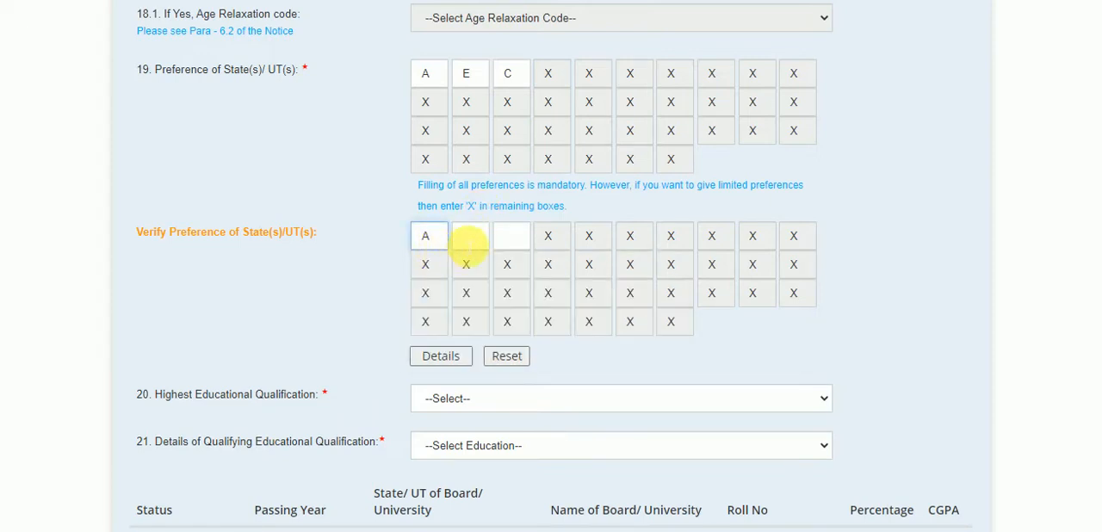
{"action": "left_click", "coordinate": [470, 242]}
{"action": "type", "text": "E"}
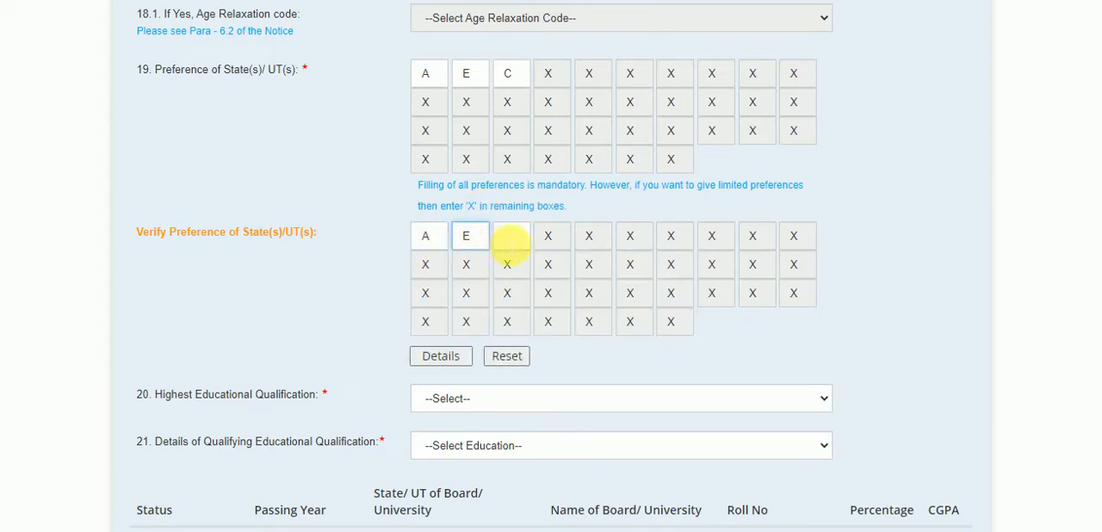
{"action": "left_click", "coordinate": [508, 244]}
{"action": "type", "text": "C"}
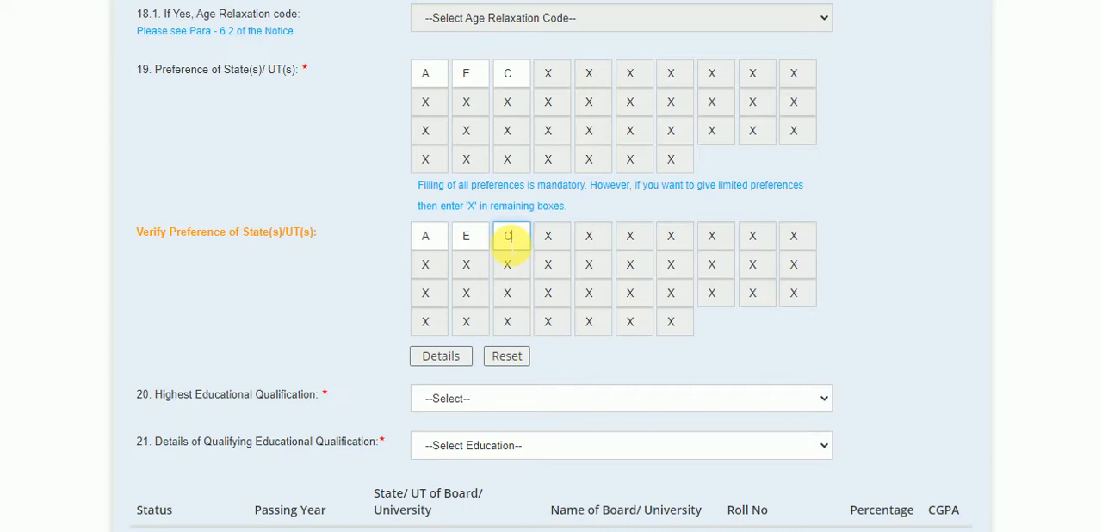
Step: Set the Highest Educational Qualification to Matriculation/ 10th Class Pass(1)
{"action": "scroll", "coordinate": [353, 271], "scroll_direction": "up", "scroll_amount": 1}
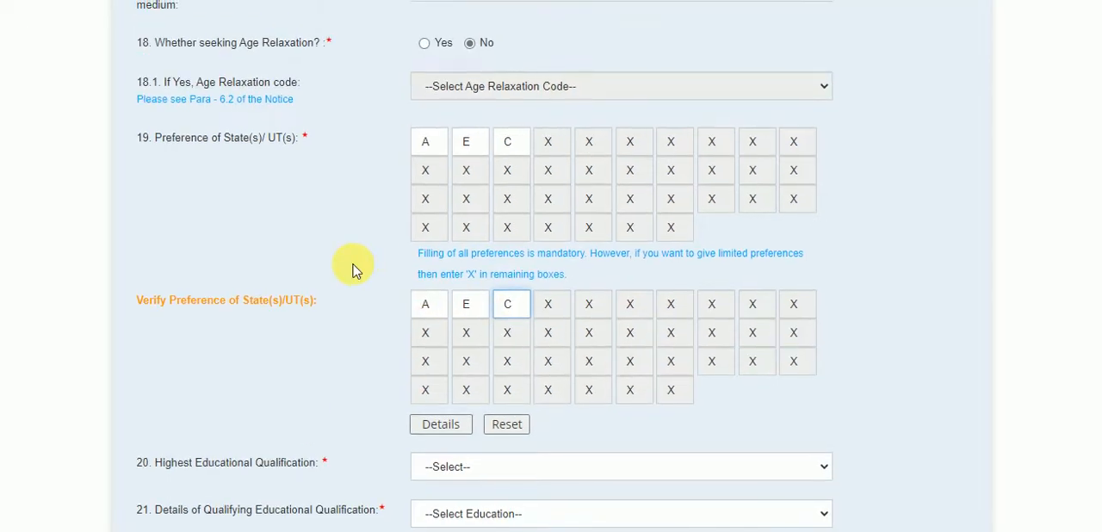
{"action": "scroll", "coordinate": [353, 270], "scroll_direction": "down", "scroll_amount": 3}
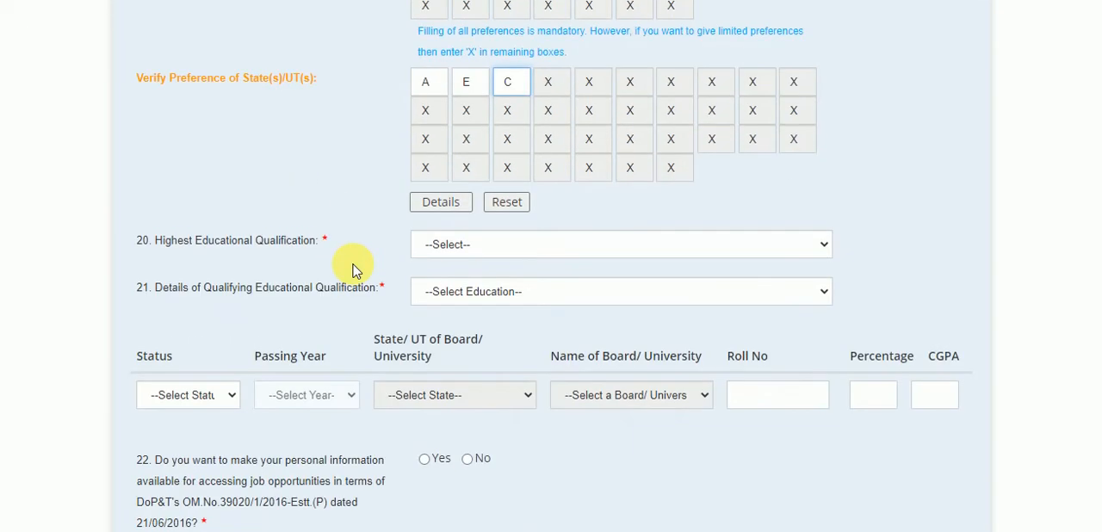
{"action": "left_click", "coordinate": [509, 249]}
{"action": "scroll", "coordinate": [446, 202], "scroll_direction": "down", "scroll_amount": 3}
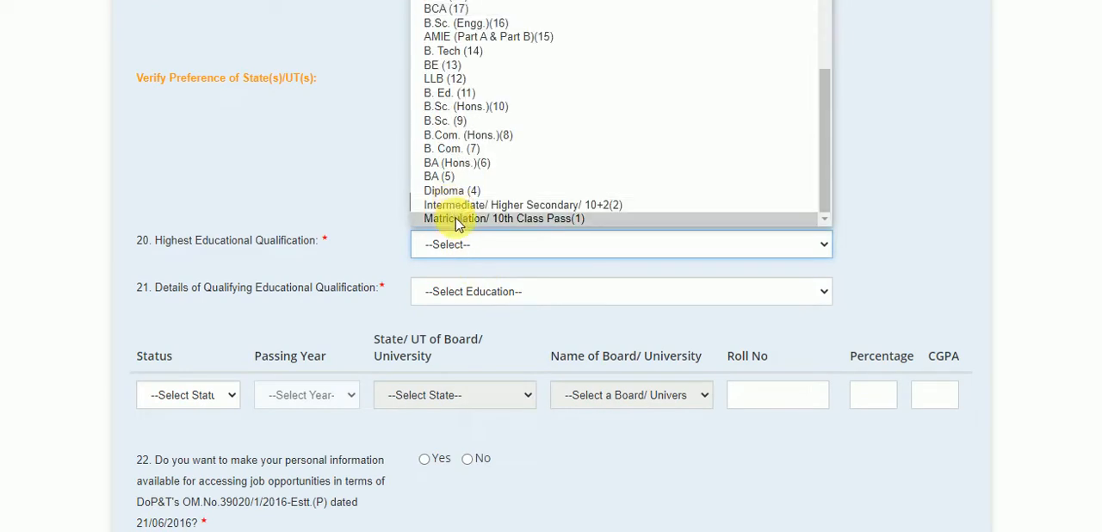
{"action": "left_click", "coordinate": [458, 221]}
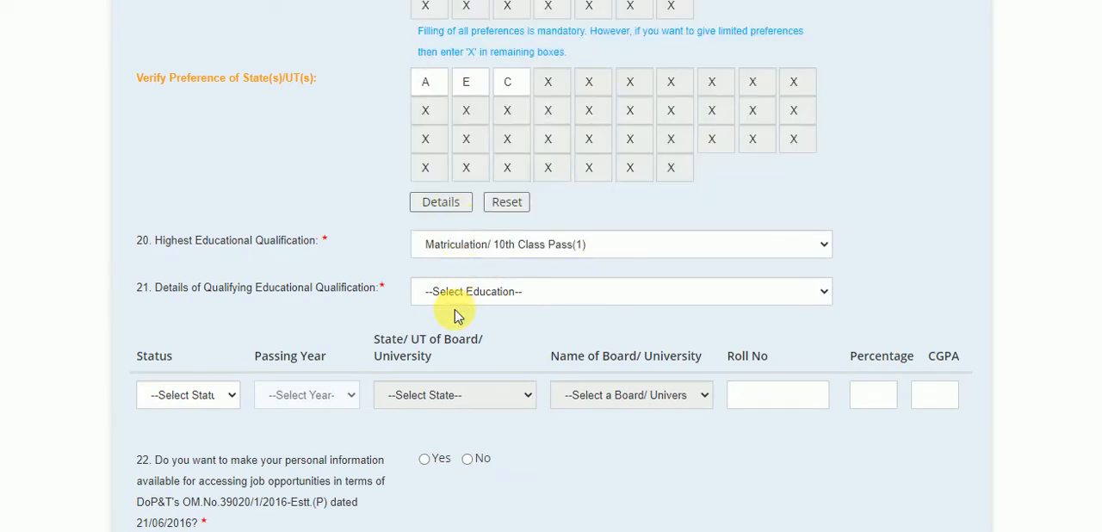
Step: Set the qualifying education to 10th Standard, with status Passed and passing year 2019
{"action": "left_click", "coordinate": [493, 297]}
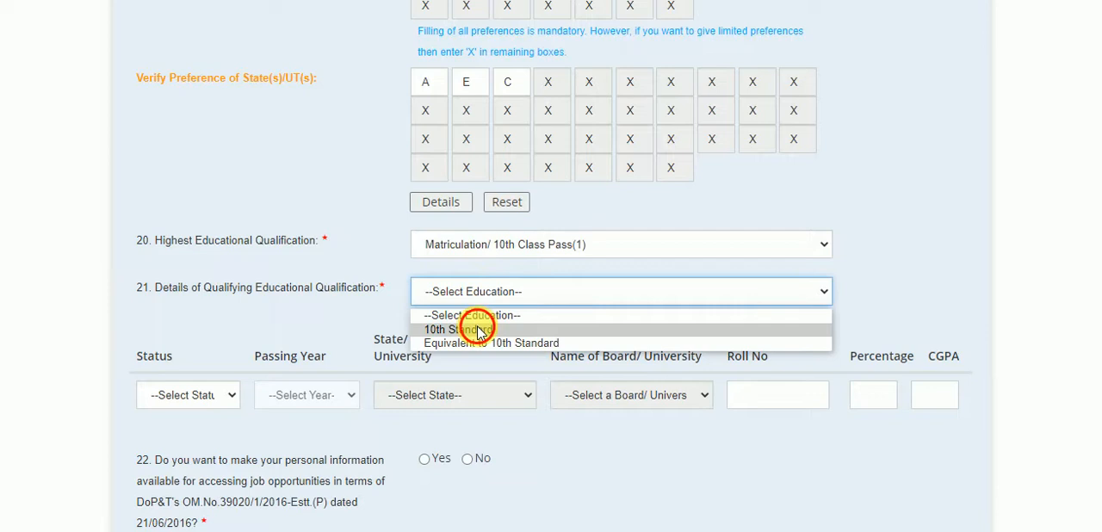
{"action": "left_click", "coordinate": [475, 327]}
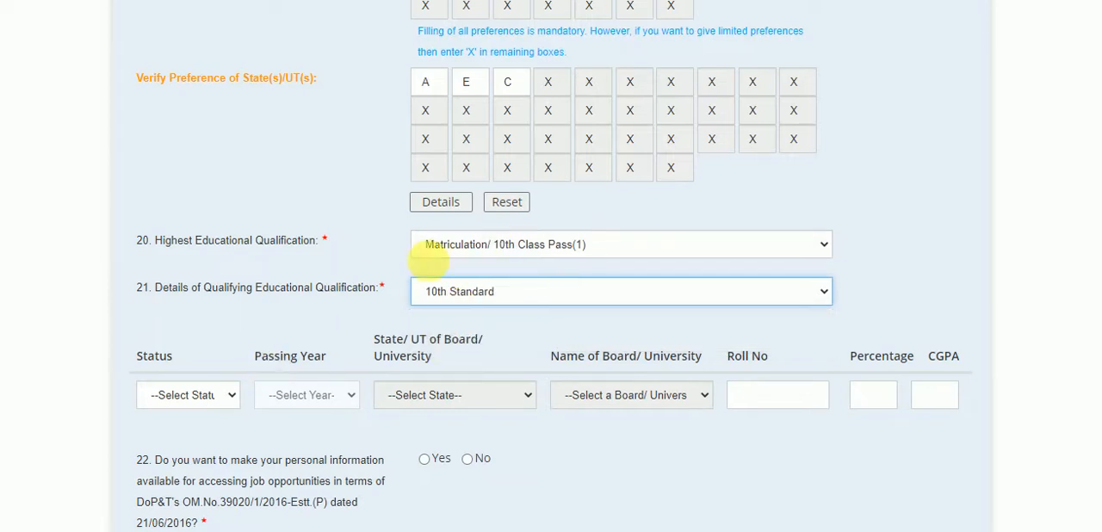
{"action": "left_click", "coordinate": [211, 398]}
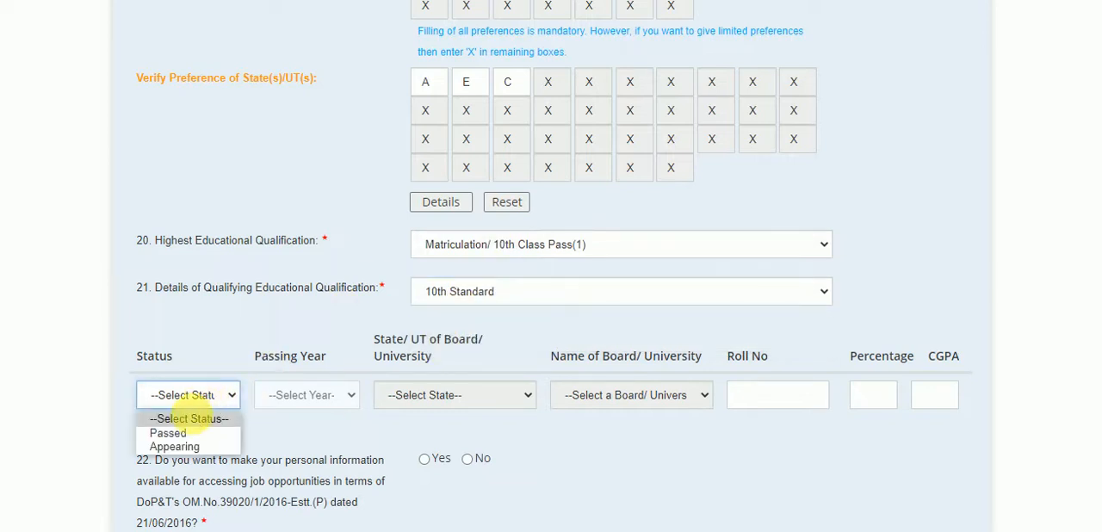
{"action": "left_click", "coordinate": [186, 434]}
{"action": "left_click", "coordinate": [337, 396]}
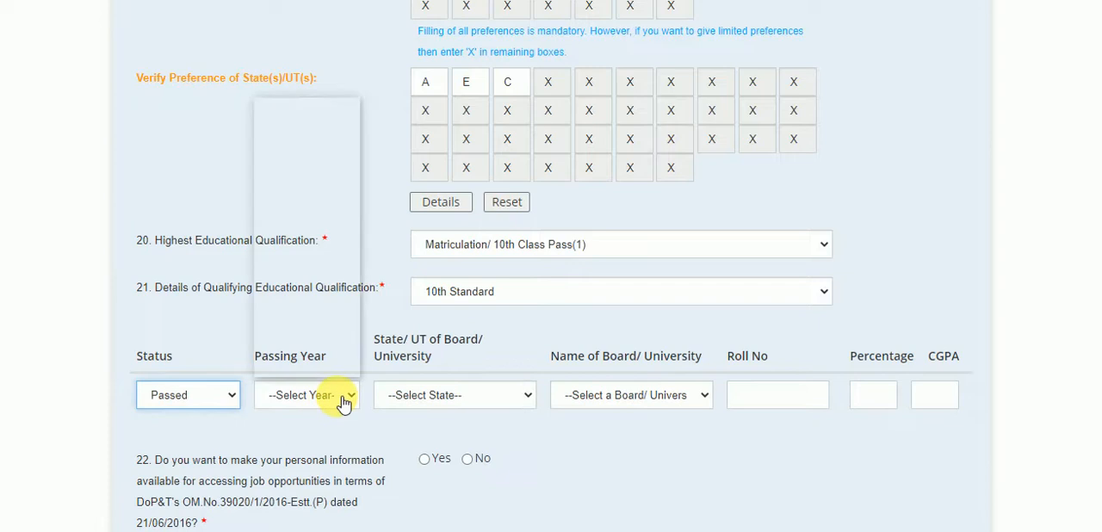
{"action": "scroll", "coordinate": [302, 216], "scroll_direction": "down", "scroll_amount": 7}
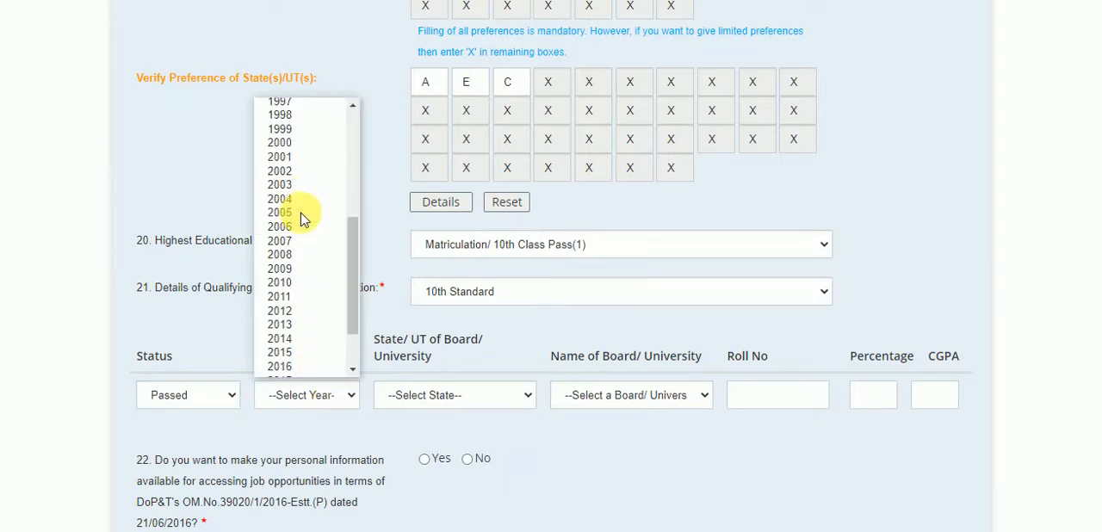
{"action": "left_click", "coordinate": [296, 340]}
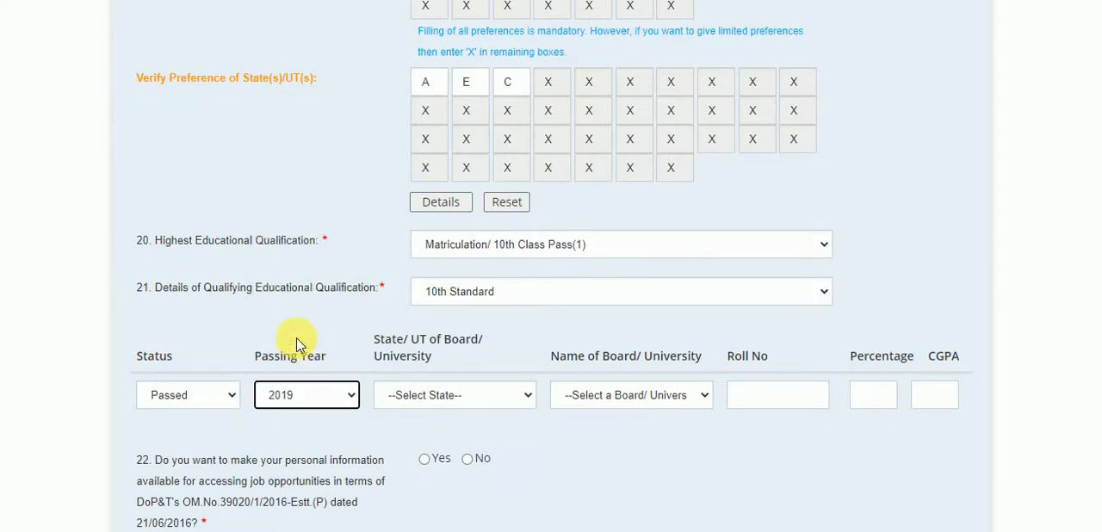
Step: Set the board's State/UT to Punjab and choose the Punjab School Education board as the Name of Board/University
{"action": "left_click", "coordinate": [425, 395]}
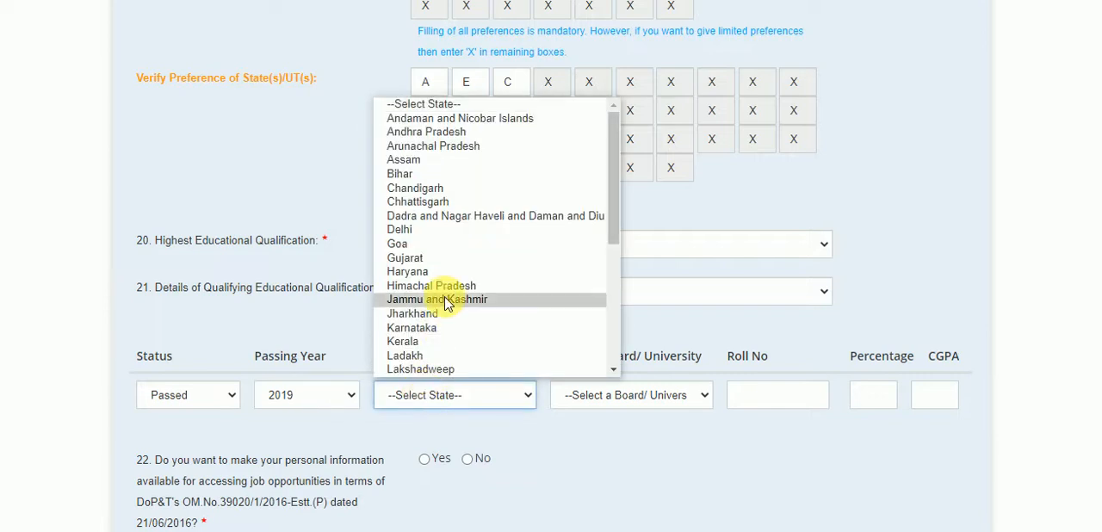
{"action": "scroll", "coordinate": [445, 280], "scroll_direction": "down", "scroll_amount": 3}
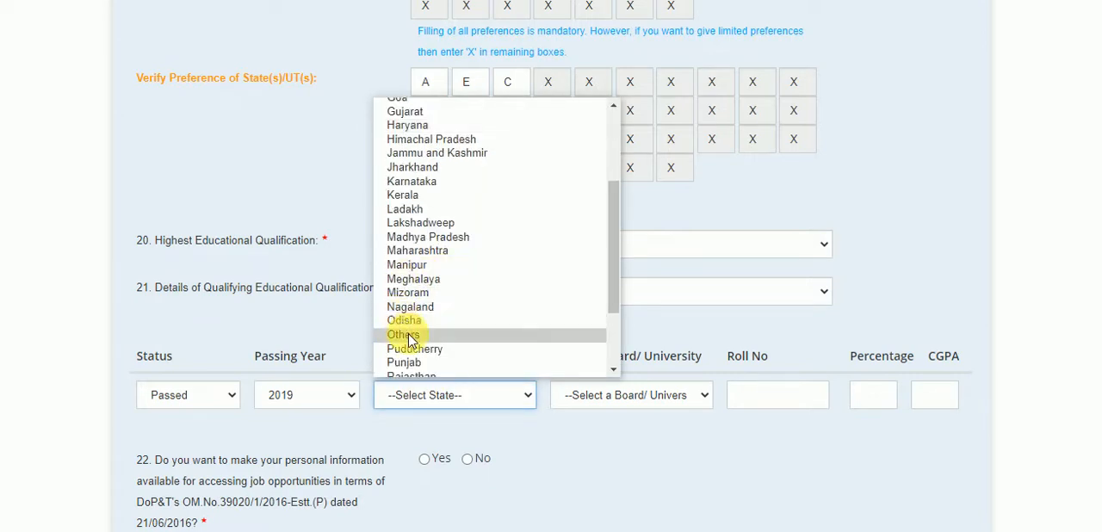
{"action": "left_click", "coordinate": [427, 361]}
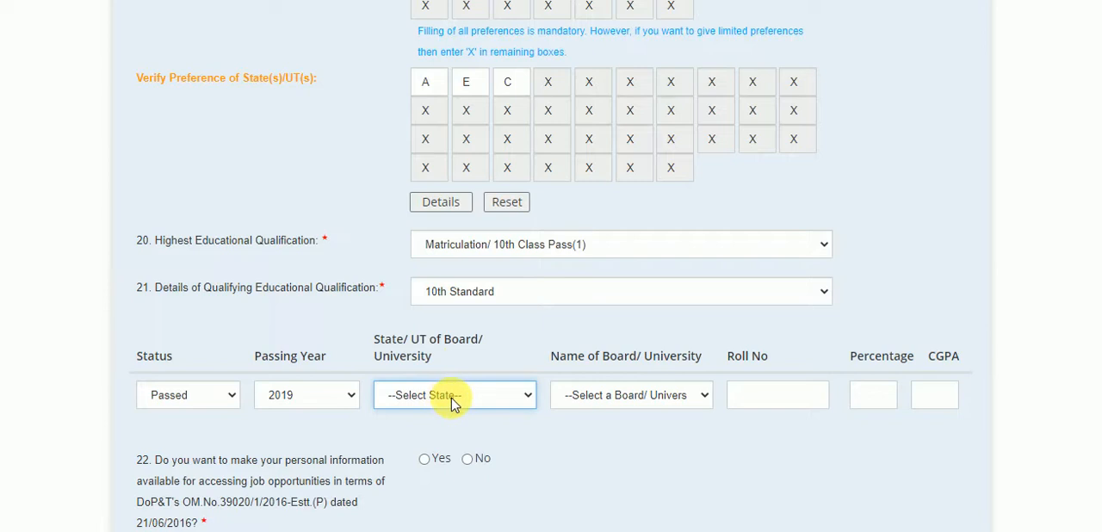
{"action": "left_click", "coordinate": [518, 399]}
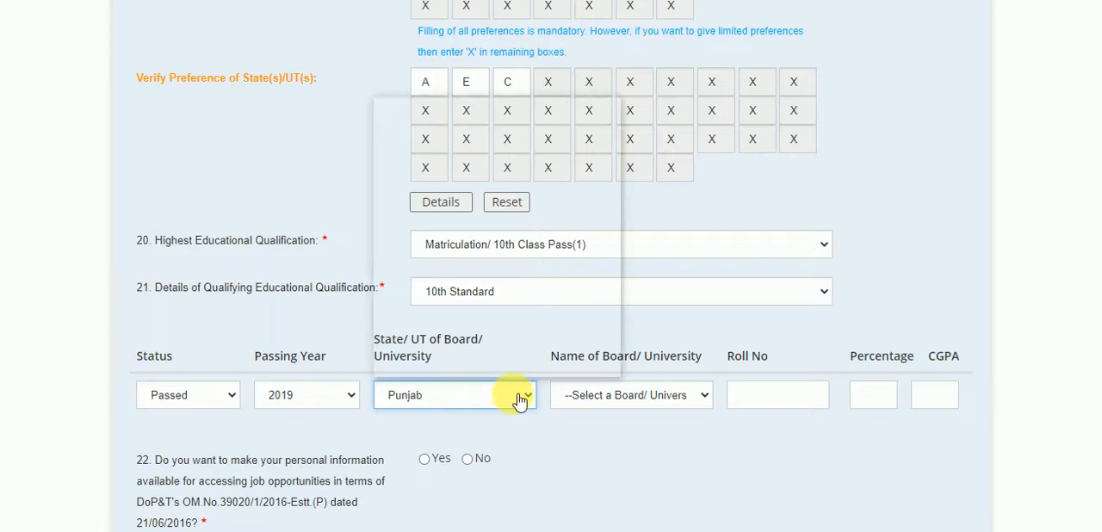
{"action": "left_click", "coordinate": [663, 401]}
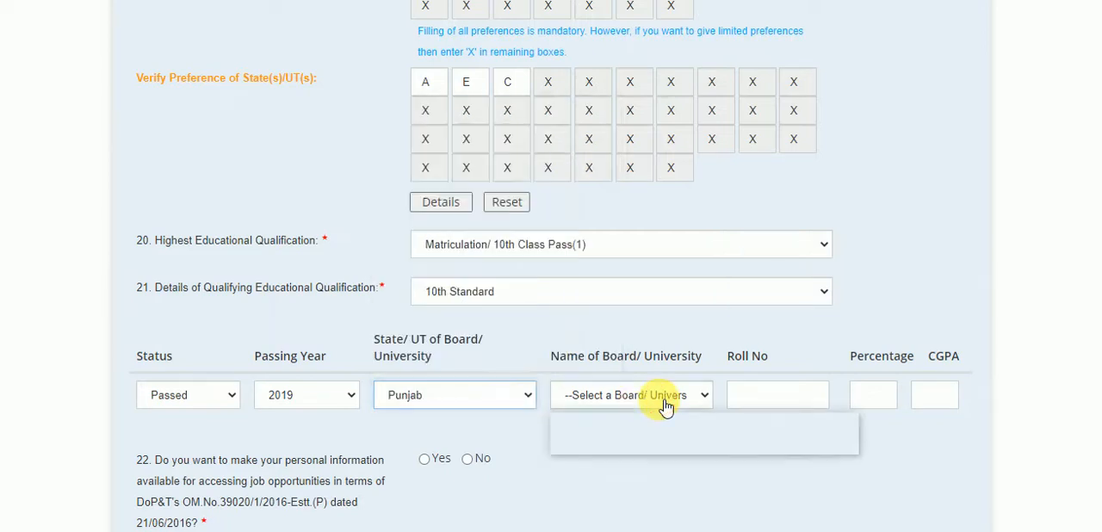
{"action": "left_click", "coordinate": [645, 434]}
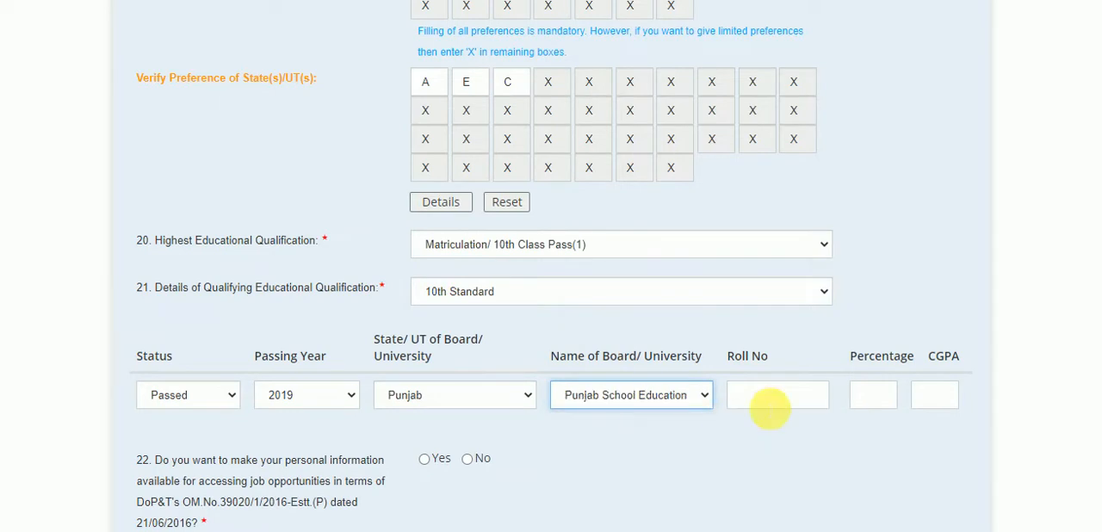
Step: Enter the candidate's roll number for the 10th Standard qualification
{"action": "left_click", "coordinate": [769, 411]}
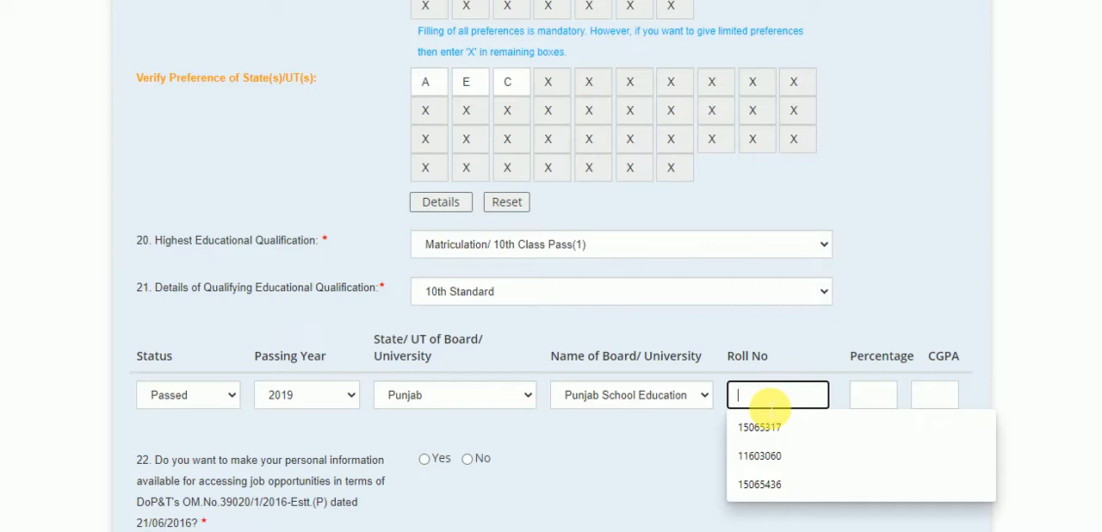
{"action": "type", "text": "5"}
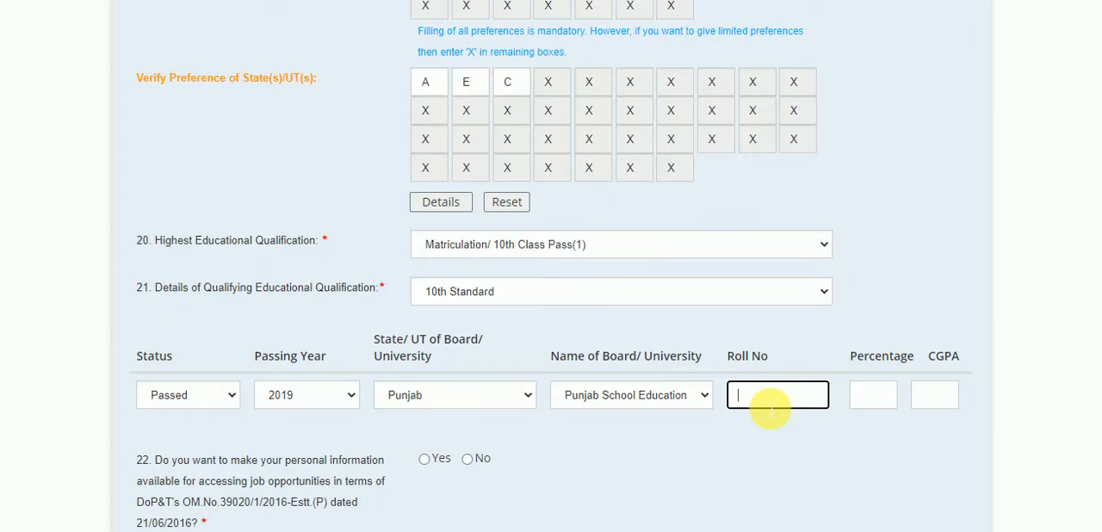
{"action": "left_click", "coordinate": [771, 398]}
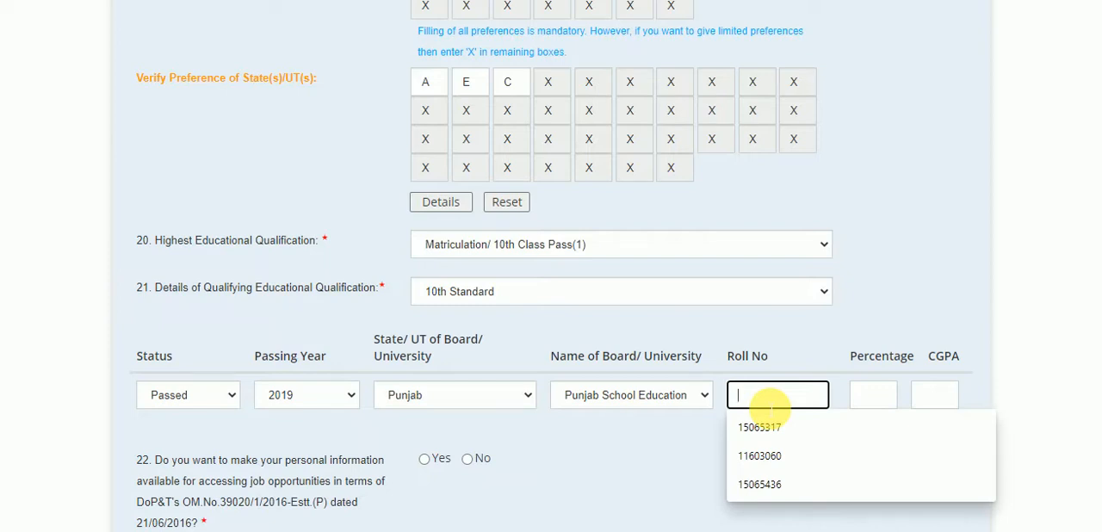
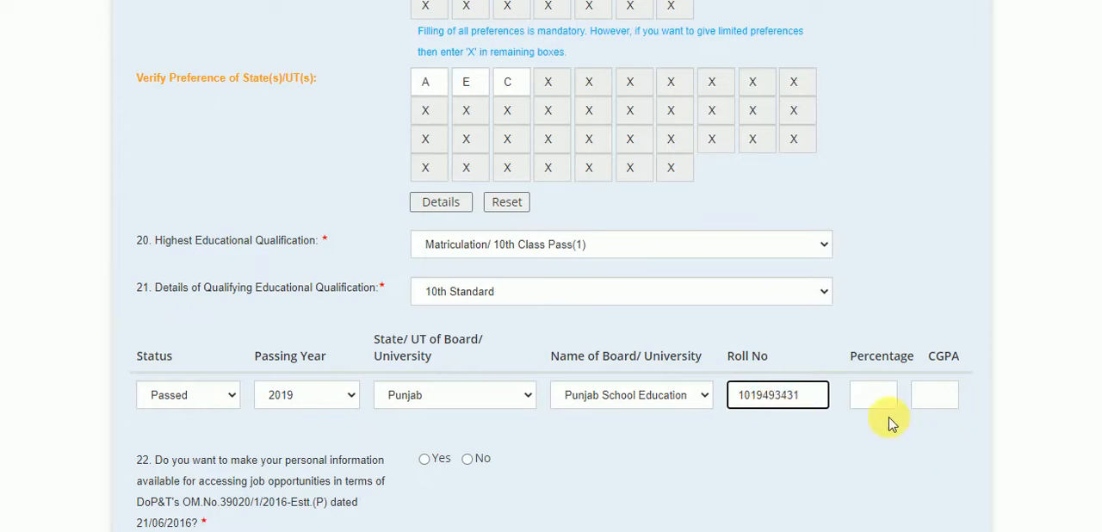
Step: Set the percentage to 75.2 and answer No to making personal information available for job opportunities
{"action": "left_click", "coordinate": [872, 398]}
{"action": "type", "text": "75"}
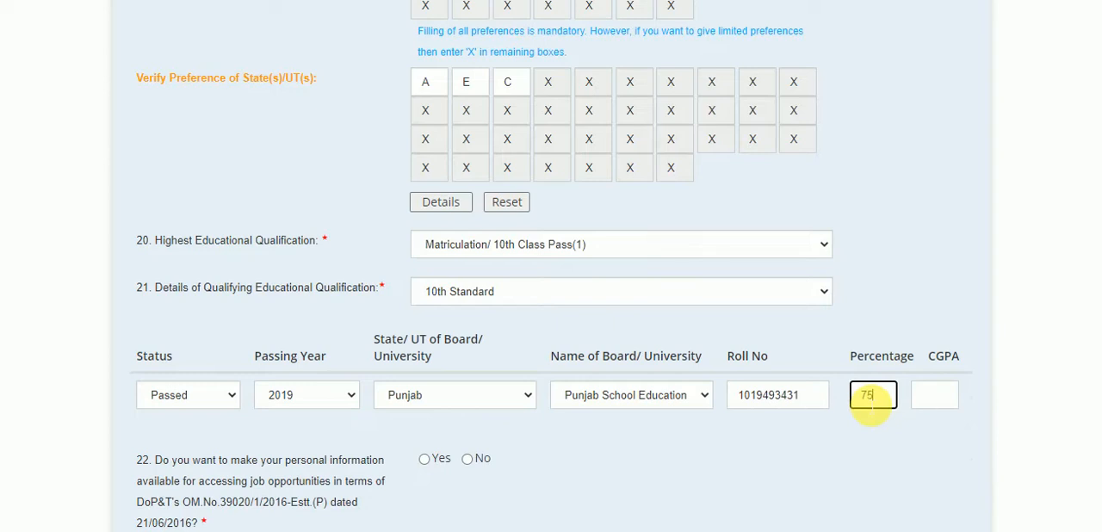
{"action": "type", "text": ".2"}
{"action": "left_click", "coordinate": [644, 500]}
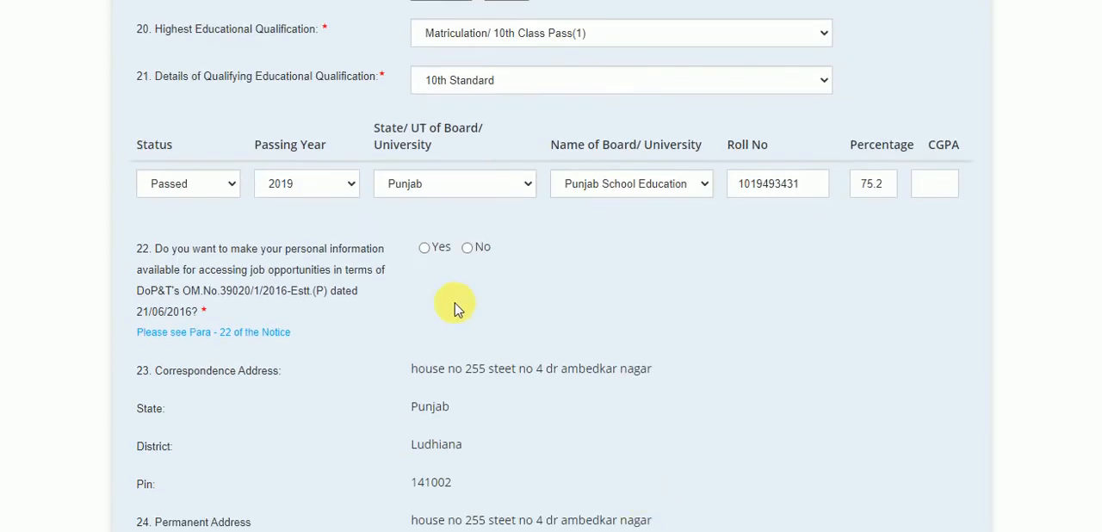
{"action": "left_click", "coordinate": [467, 247]}
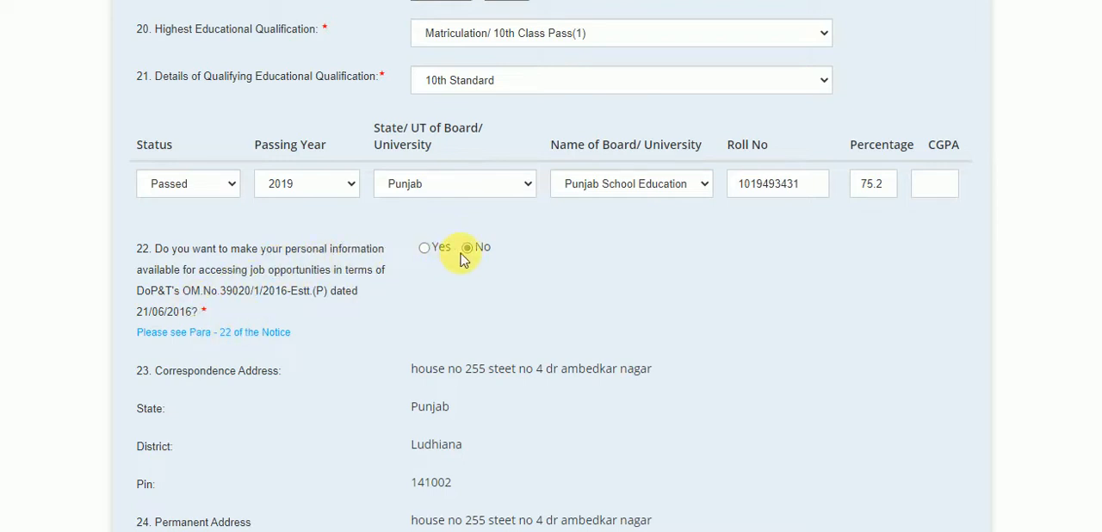
Step: Switch to the WhatsApp window in Chrome, open the first downloaded WhatsApp image to view the applicant's photo, then close it
{"action": "scroll", "coordinate": [493, 256], "scroll_direction": "down", "scroll_amount": 9}
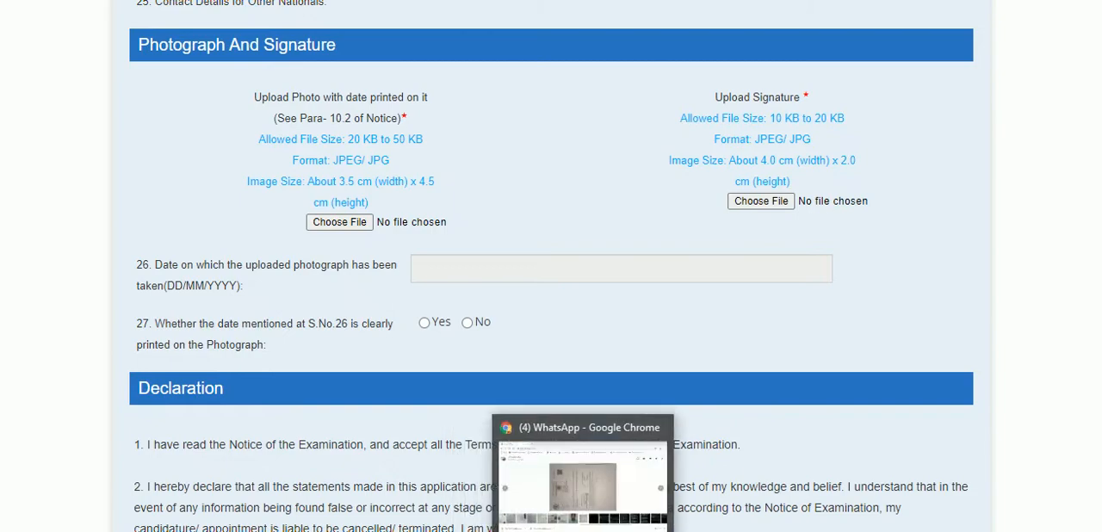
{"action": "left_click", "coordinate": [583, 531]}
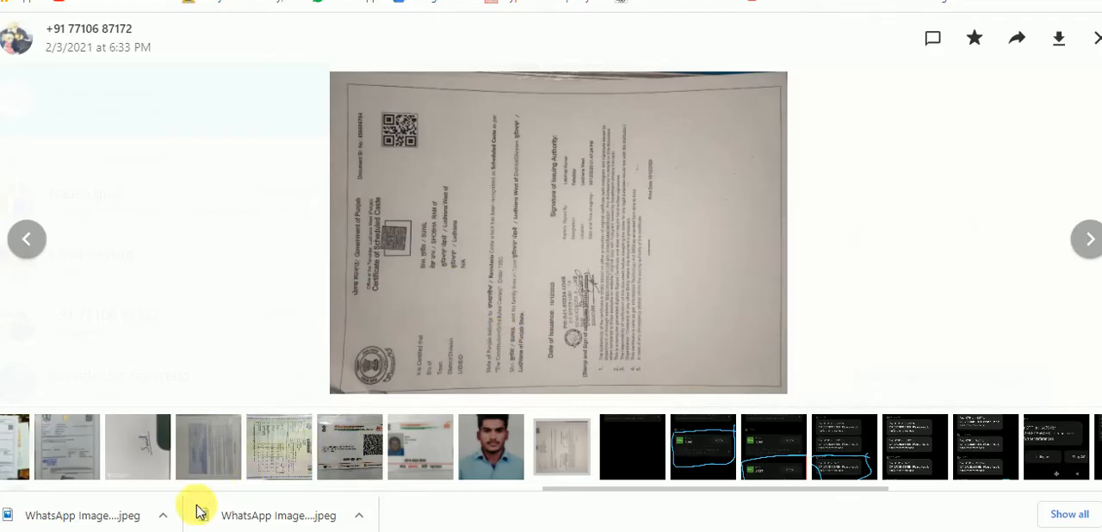
{"action": "left_click", "coordinate": [163, 503]}
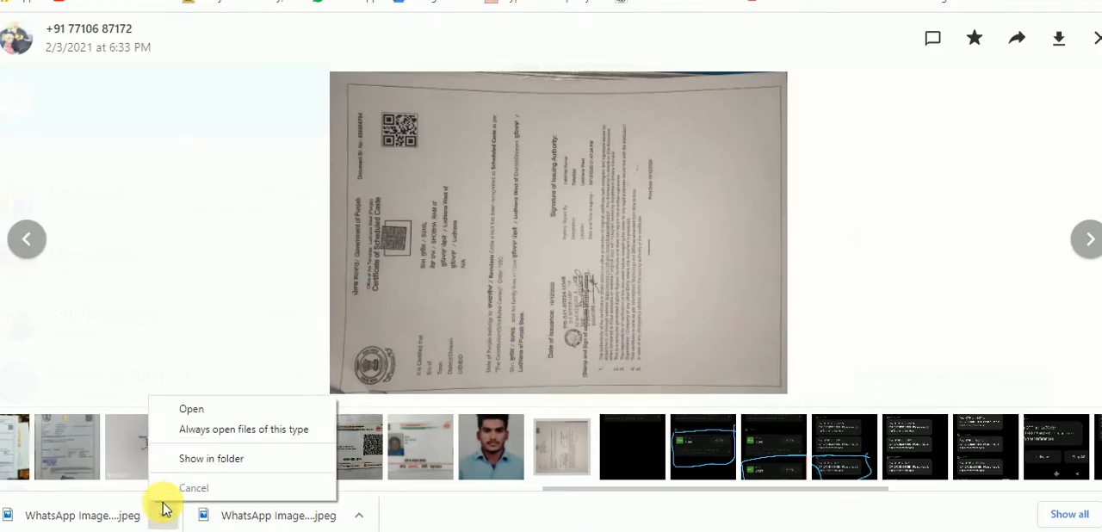
{"action": "left_click", "coordinate": [222, 415]}
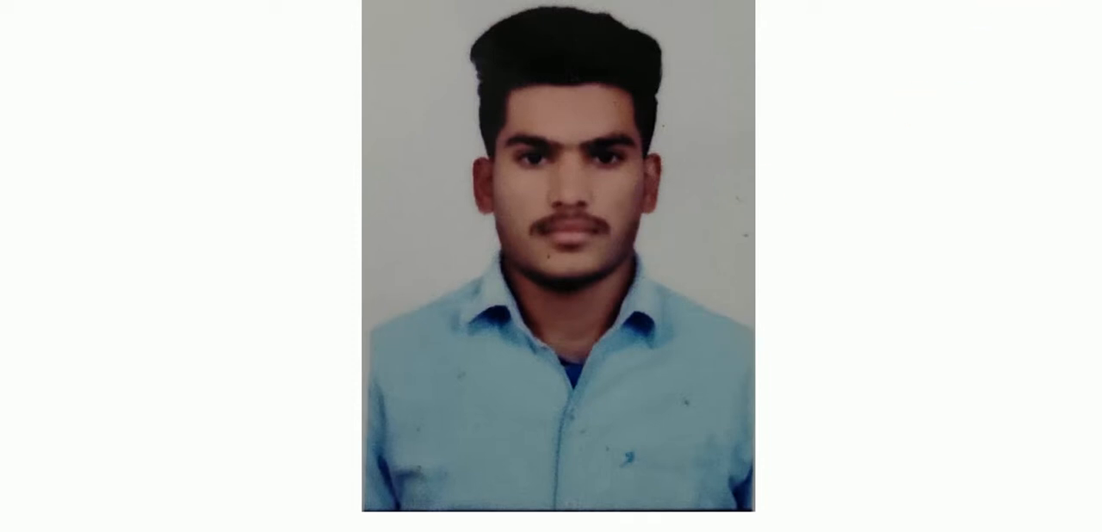
{"action": "left_click", "coordinate": [1001, 2]}
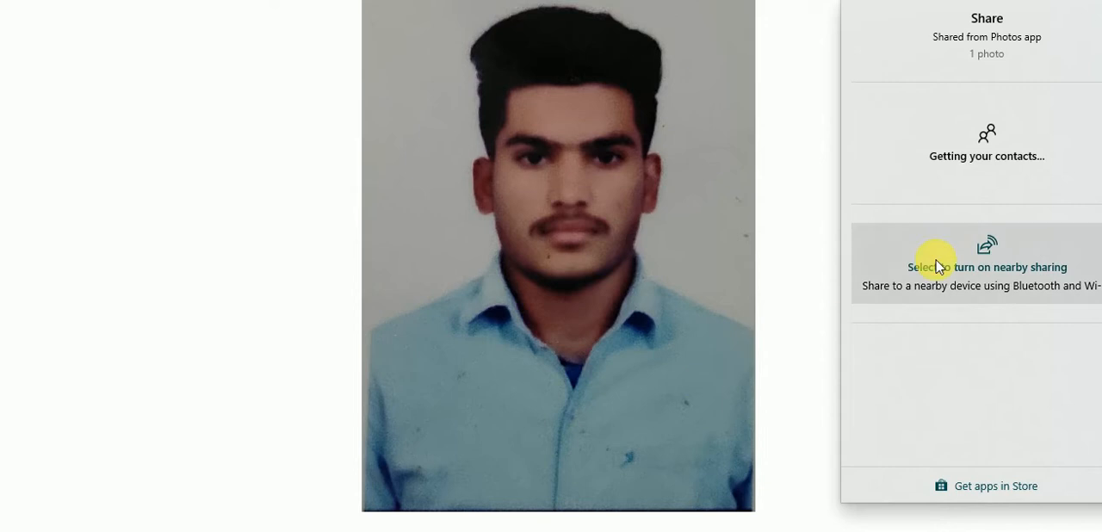
{"action": "left_click", "coordinate": [806, 212]}
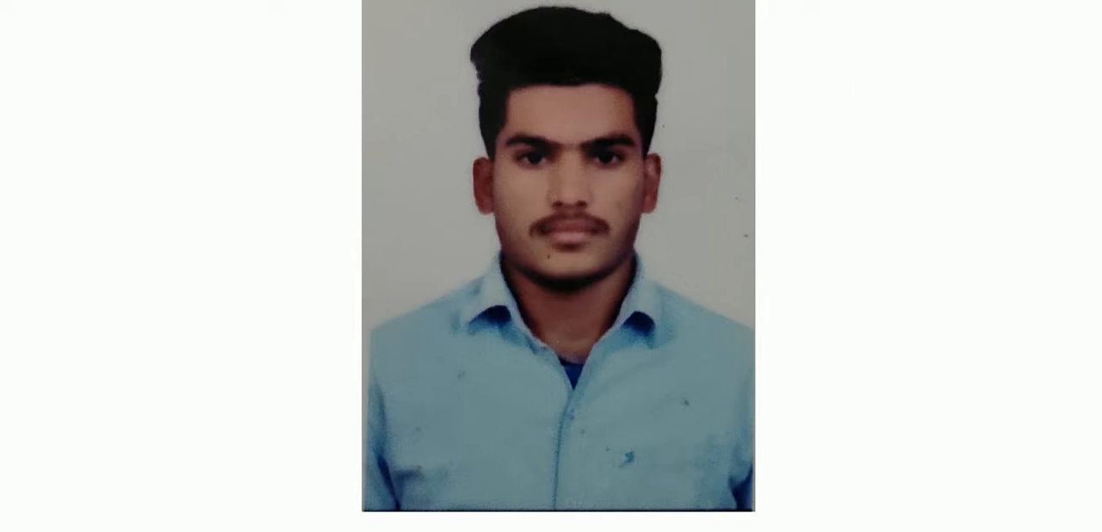
{"action": "key", "text": "alt+F4"}
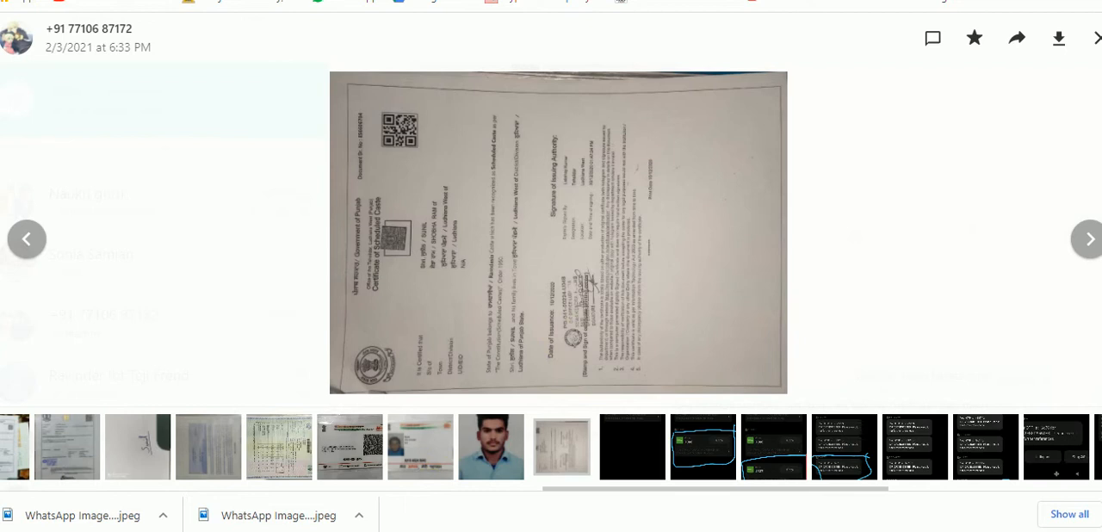
Step: Switch to File Explorer, open the New Volume (G:) drive and locate the saved WhatsApp images
{"action": "left_click", "coordinate": [385, 530]}
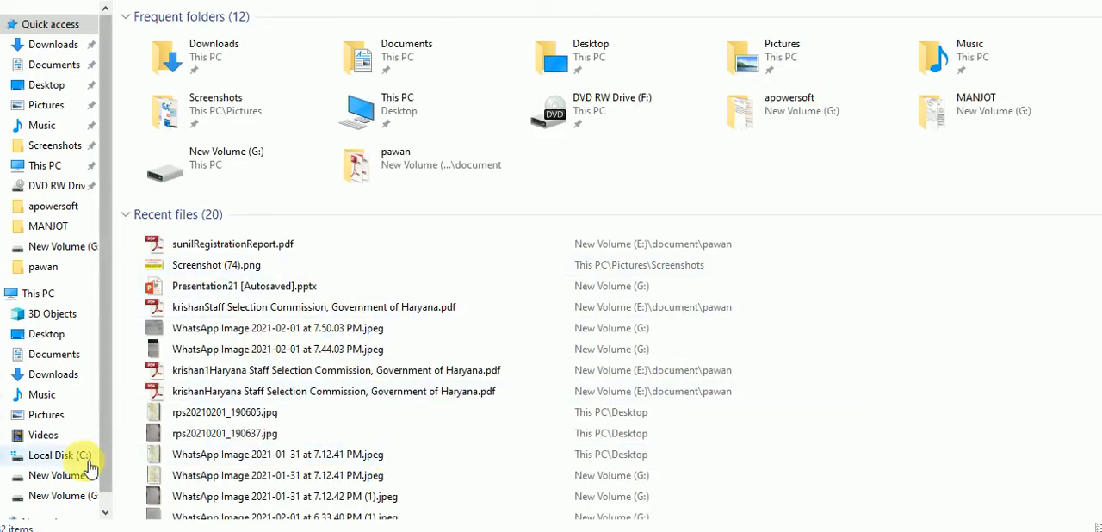
{"action": "left_click", "coordinate": [76, 497]}
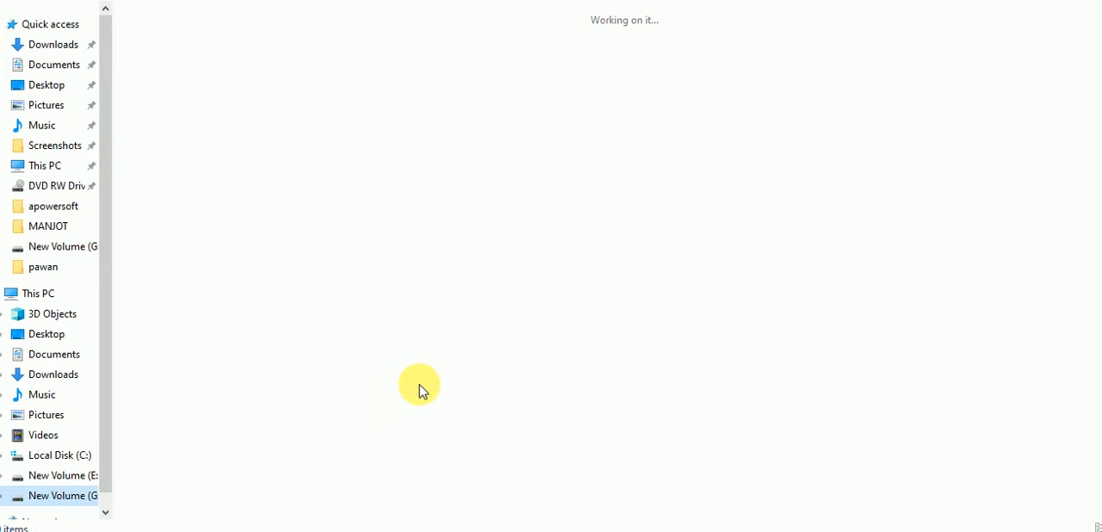
{"action": "scroll", "coordinate": [489, 362], "scroll_direction": "down", "scroll_amount": 5}
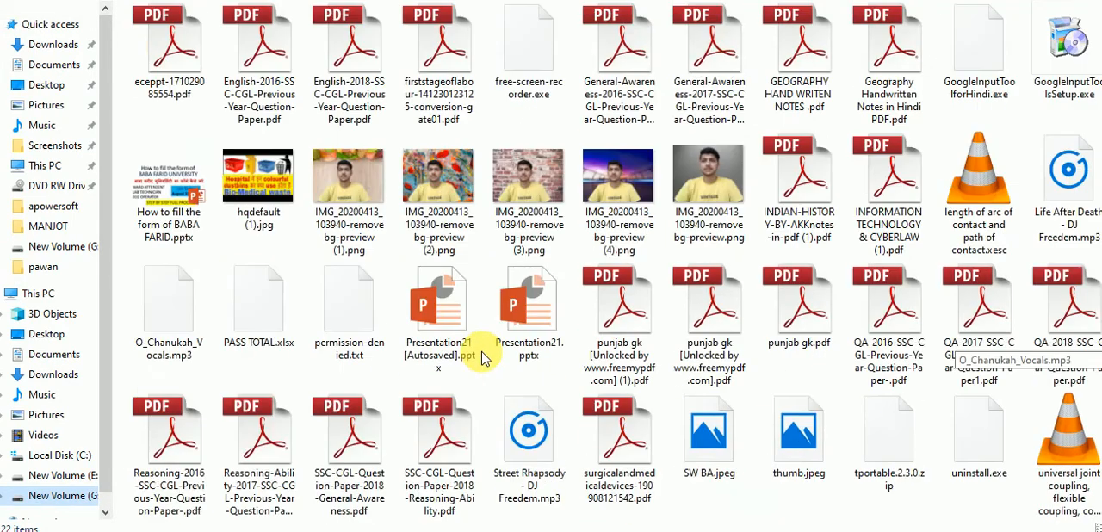
{"action": "scroll", "coordinate": [482, 357], "scroll_direction": "down", "scroll_amount": 10}
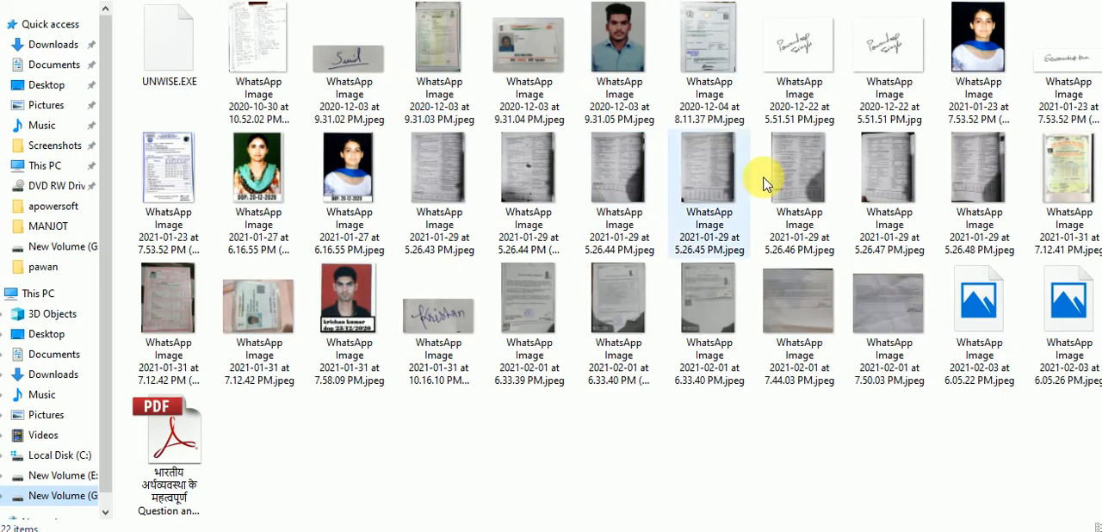
Step: Open the applicant's photo, WhatsApp Image 2020-12-03 at 9.31.05 PM.jpeg, in Paint and zoom out to 25%
{"action": "left_click", "coordinate": [633, 76]}
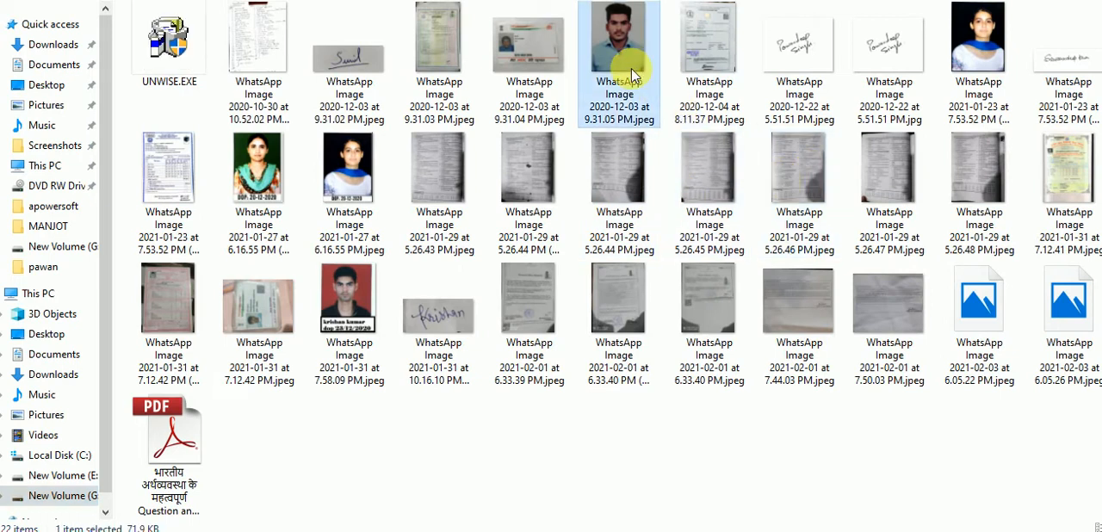
{"action": "double_click", "coordinate": [633, 76]}
{"action": "right_click", "coordinate": [637, 78]}
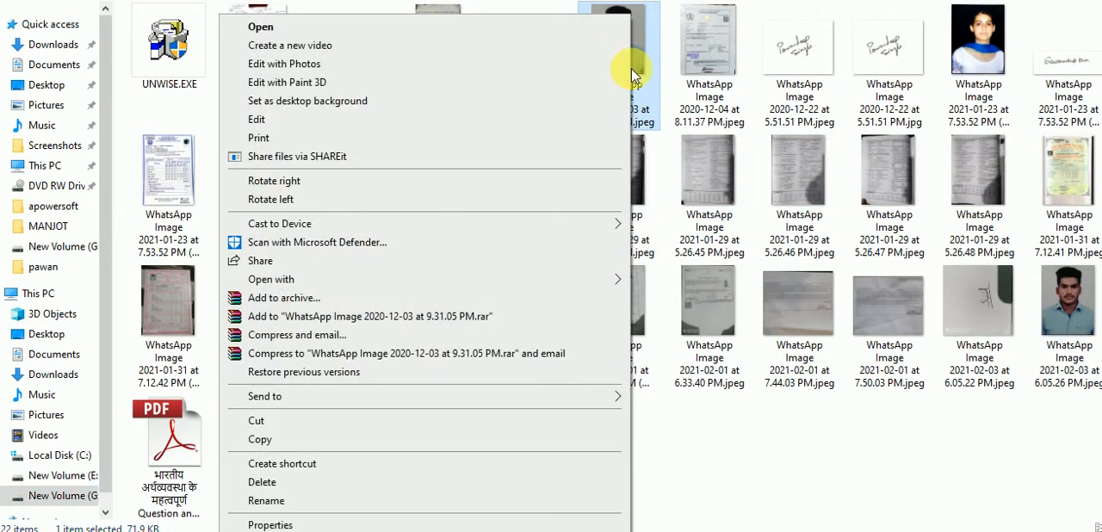
{"action": "mouse_move", "coordinate": [381, 398]}
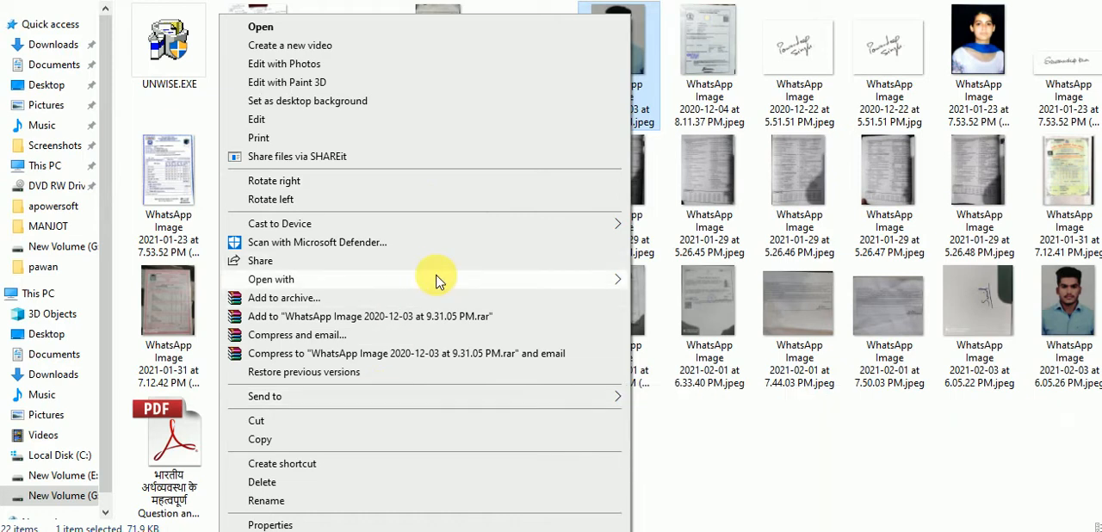
{"action": "mouse_move", "coordinate": [437, 281]}
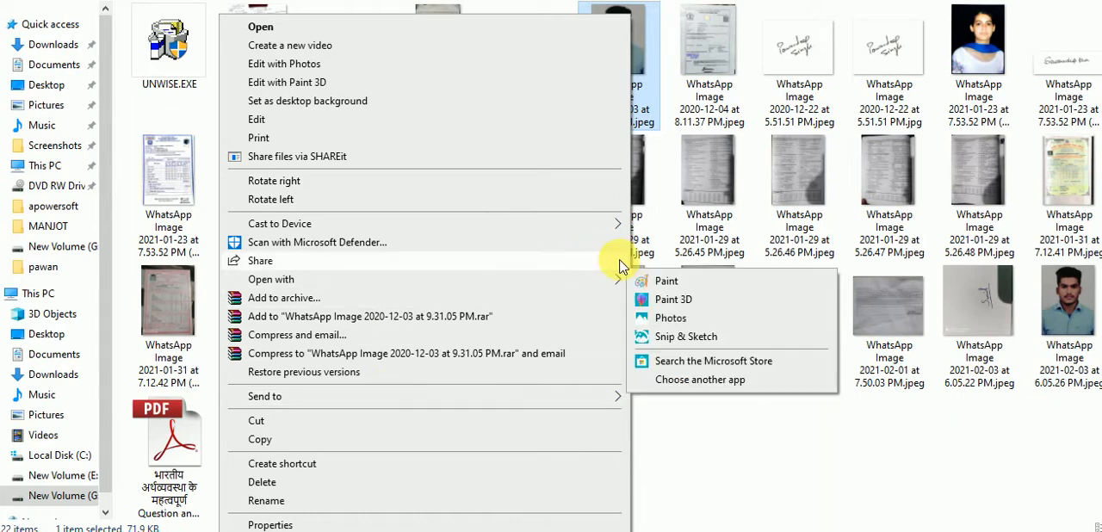
{"action": "left_click", "coordinate": [667, 283]}
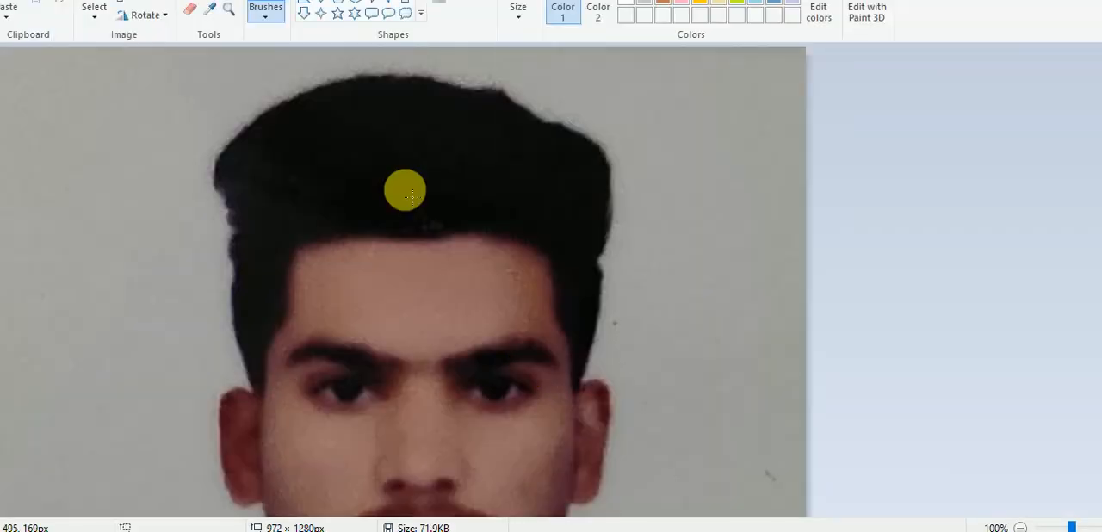
{"action": "left_click", "coordinate": [1049, 527]}
{"action": "left_click_drag", "start_coordinate": [1049, 527], "coordinate": [1045, 527]}
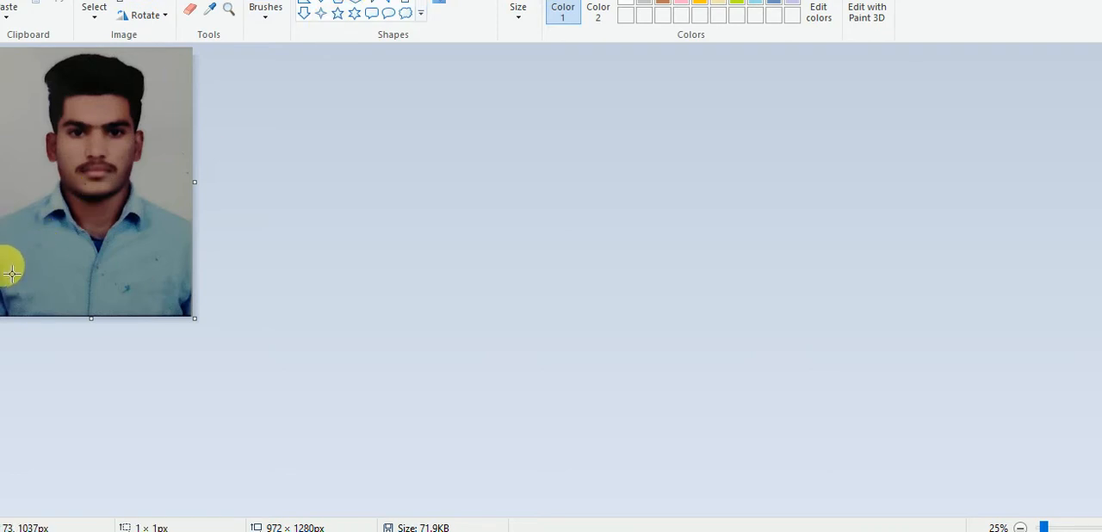
Step: Draw an outlined rectangle about 981 × 241 px across the lower part of the photo, try filling it, and activate Color 2
{"action": "left_click_drag", "start_coordinate": [12, 274], "coordinate": [190, 316]}
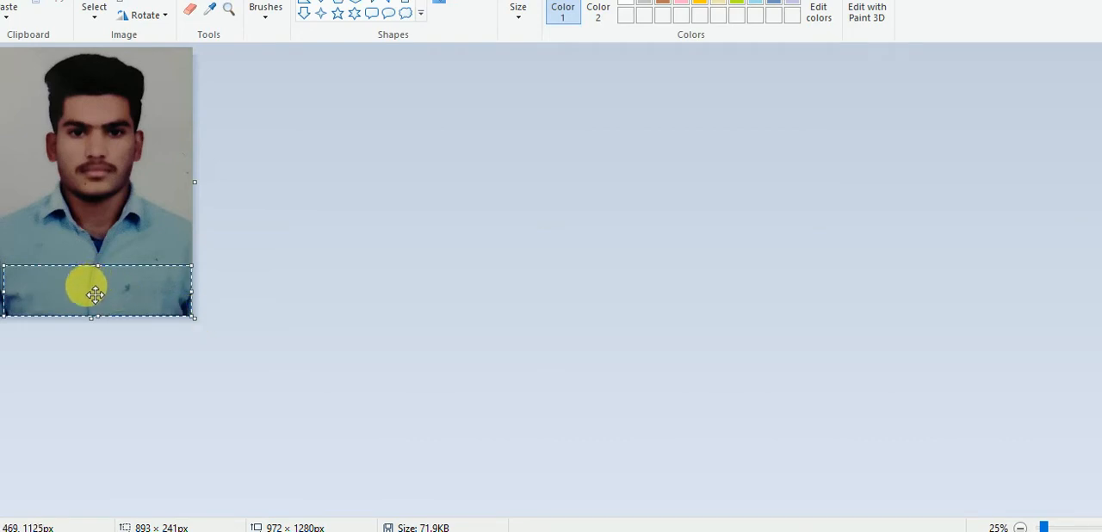
{"action": "left_click_drag", "start_coordinate": [95, 295], "coordinate": [78, 295]}
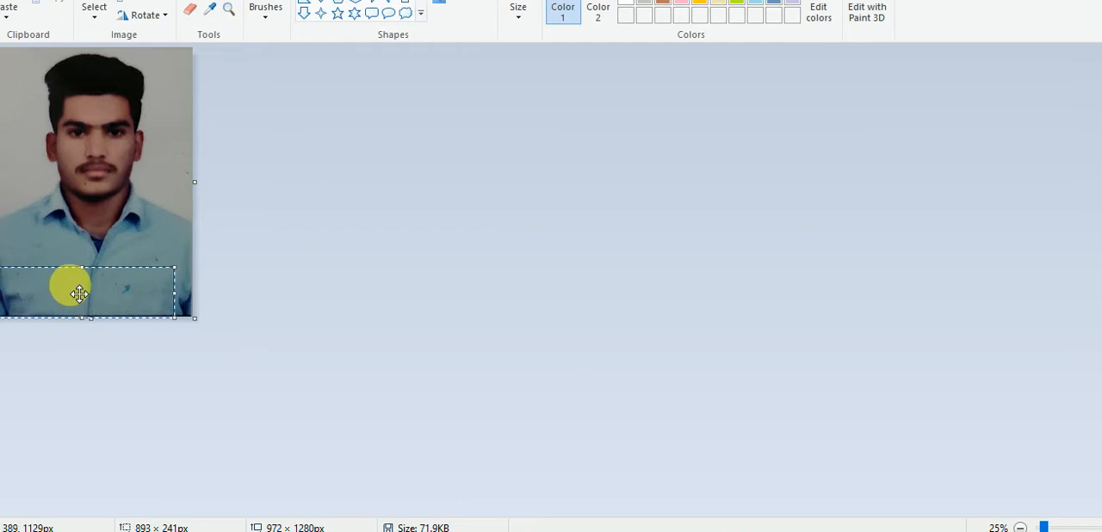
{"action": "left_click_drag", "start_coordinate": [175, 292], "coordinate": [194, 296]}
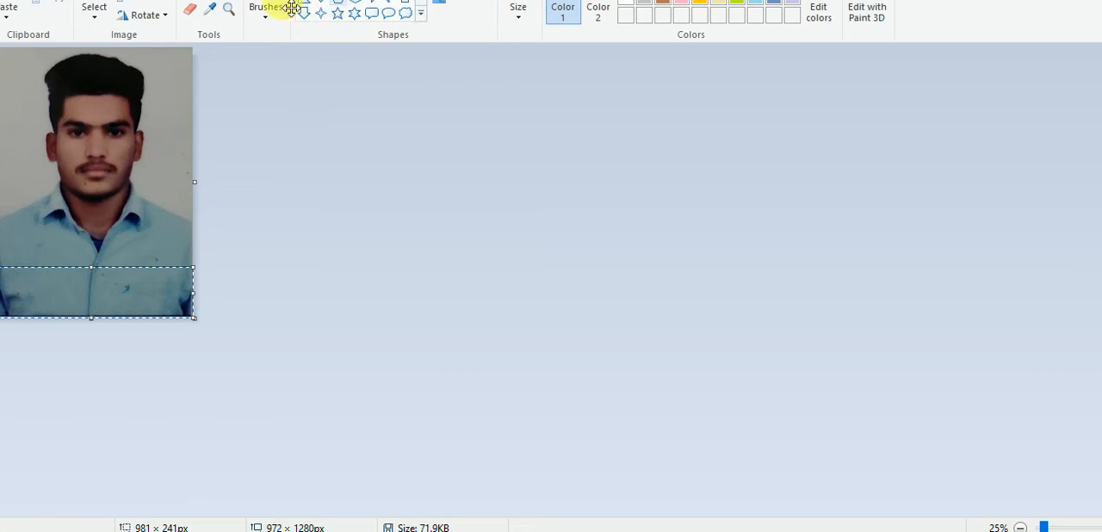
{"action": "left_click", "coordinate": [213, 1]}
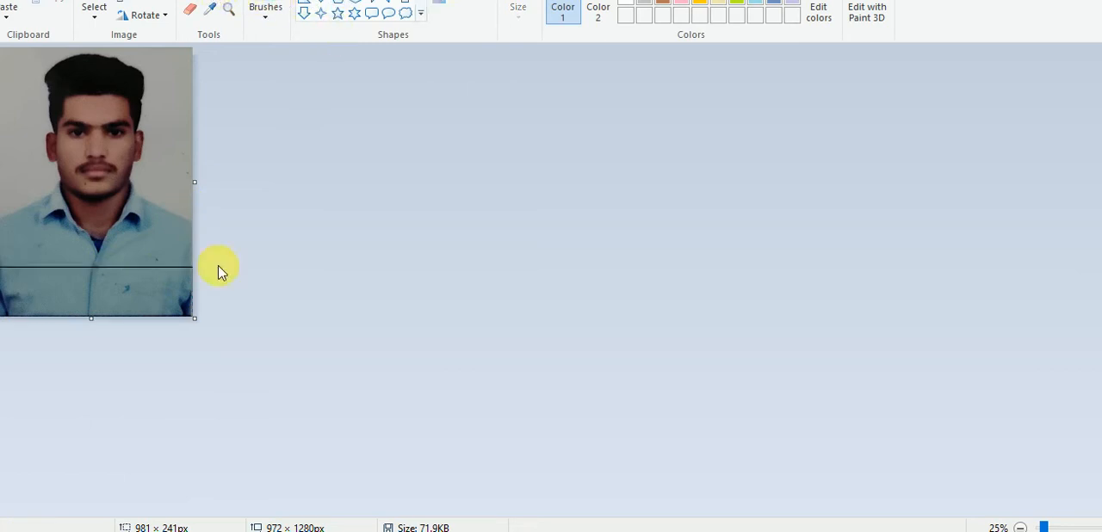
{"action": "left_click", "coordinate": [185, 274]}
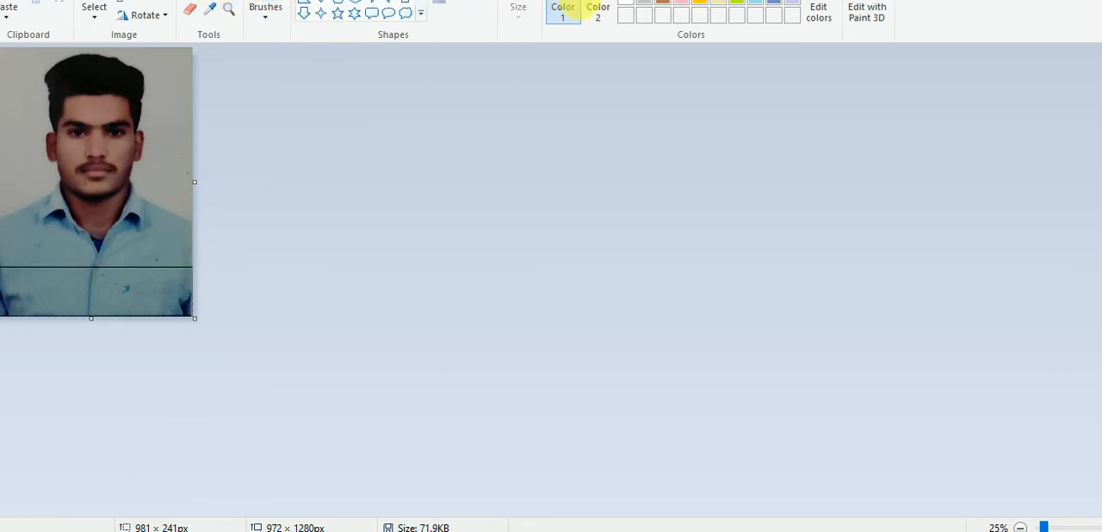
{"action": "left_click", "coordinate": [598, 10]}
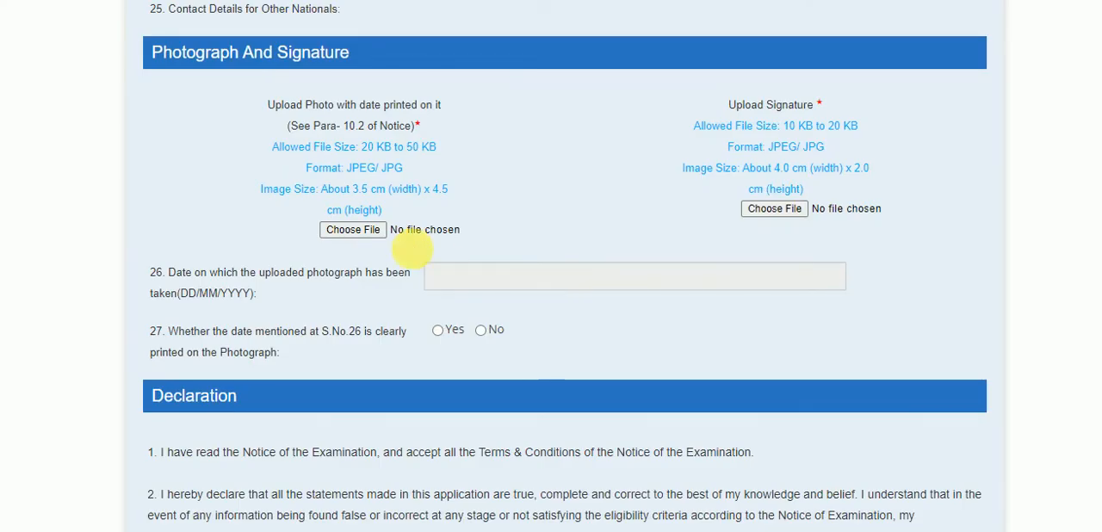
Step: Switch to the SSC form and upload rps20210205_183042.jpg from the Desktop as the applicant's dated photograph
{"action": "left_click", "coordinate": [373, 240]}
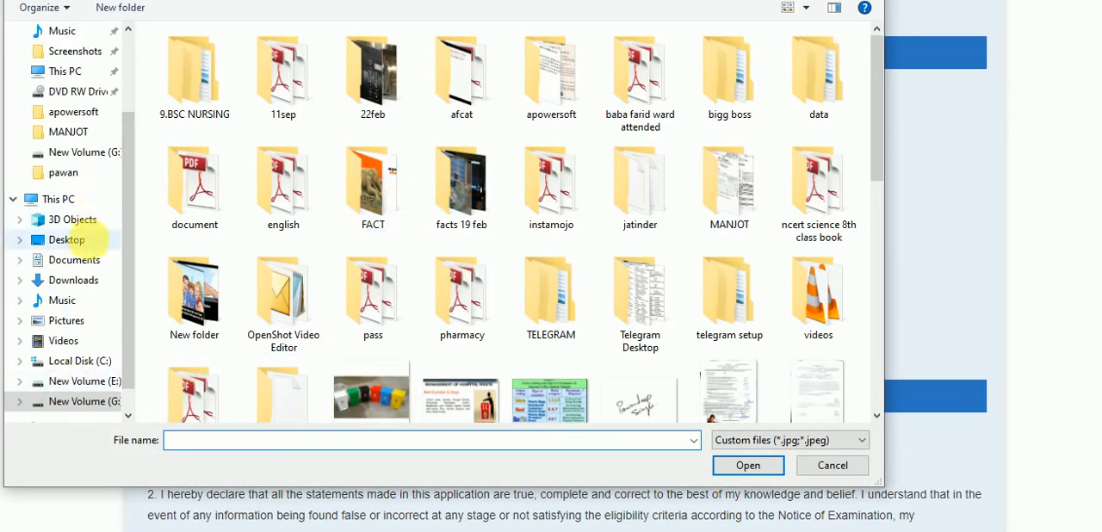
{"action": "left_click", "coordinate": [92, 246]}
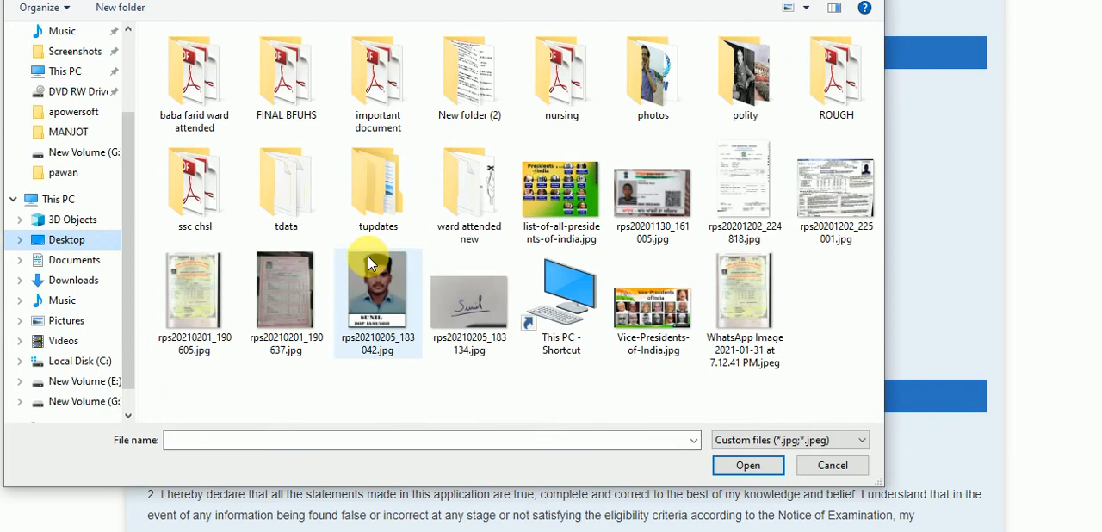
{"action": "left_click", "coordinate": [381, 320]}
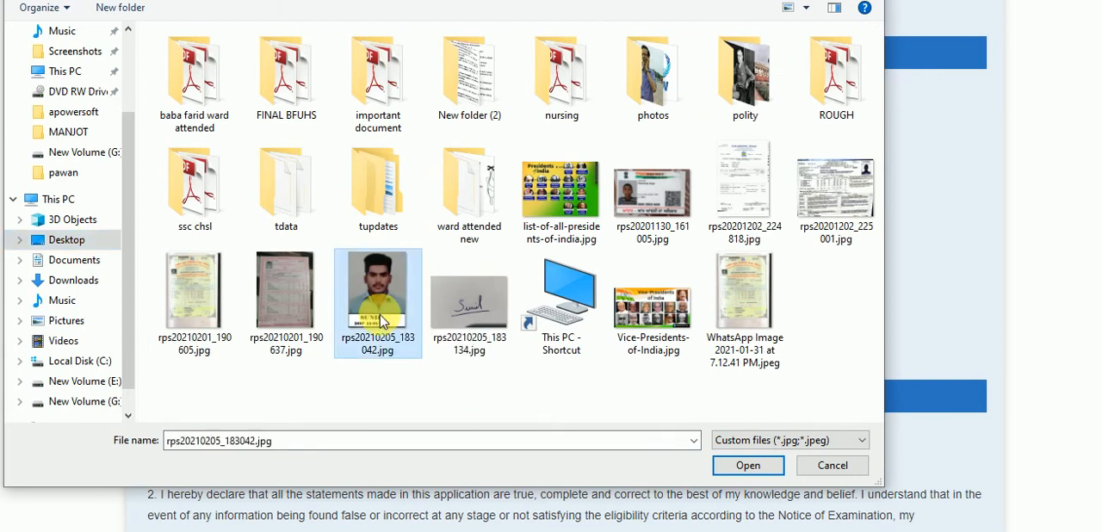
{"action": "left_click", "coordinate": [738, 469]}
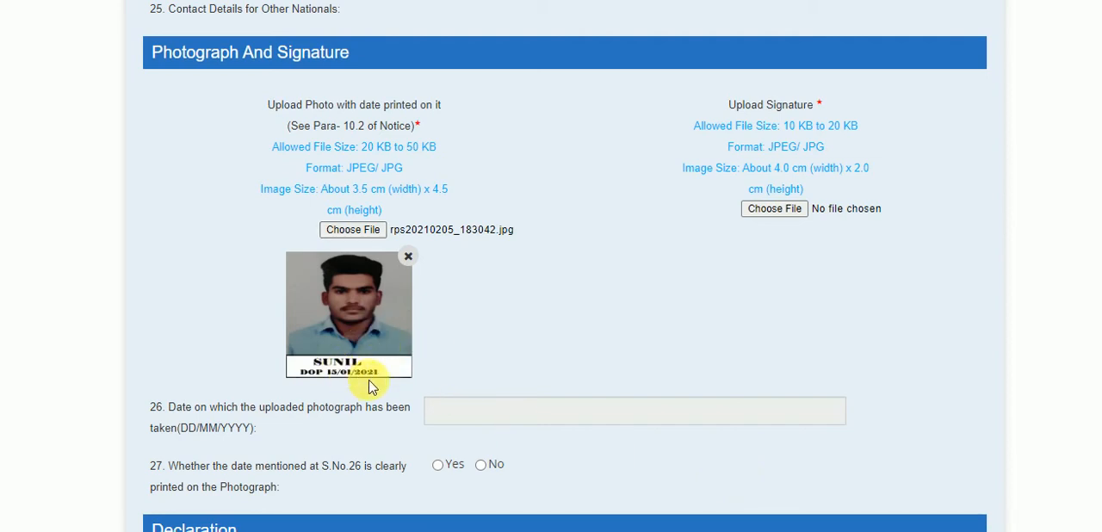
Step: Upload rps20210205_183134.jpg from the Desktop as the applicant's signature
{"action": "left_click", "coordinate": [777, 214]}
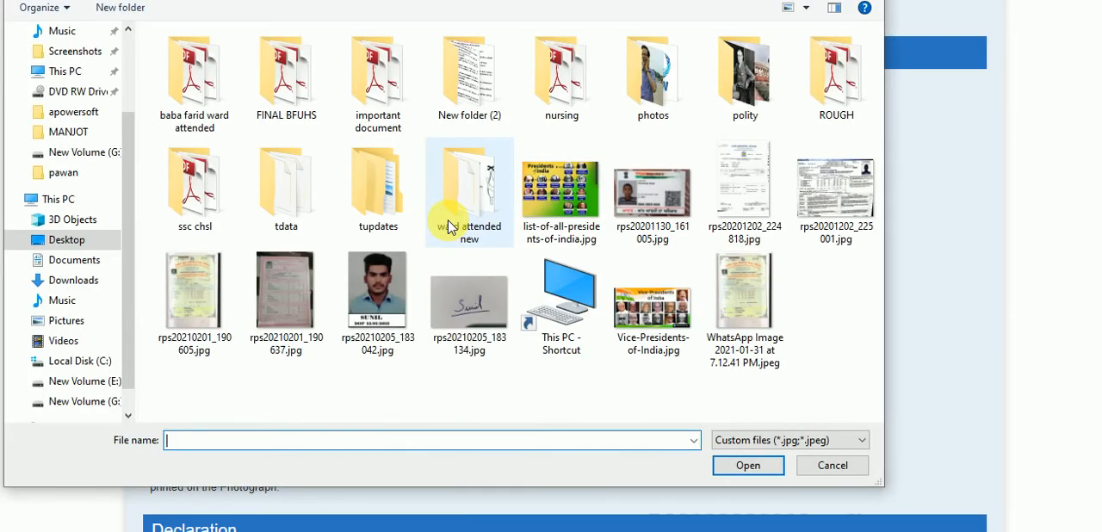
{"action": "left_click", "coordinate": [454, 304]}
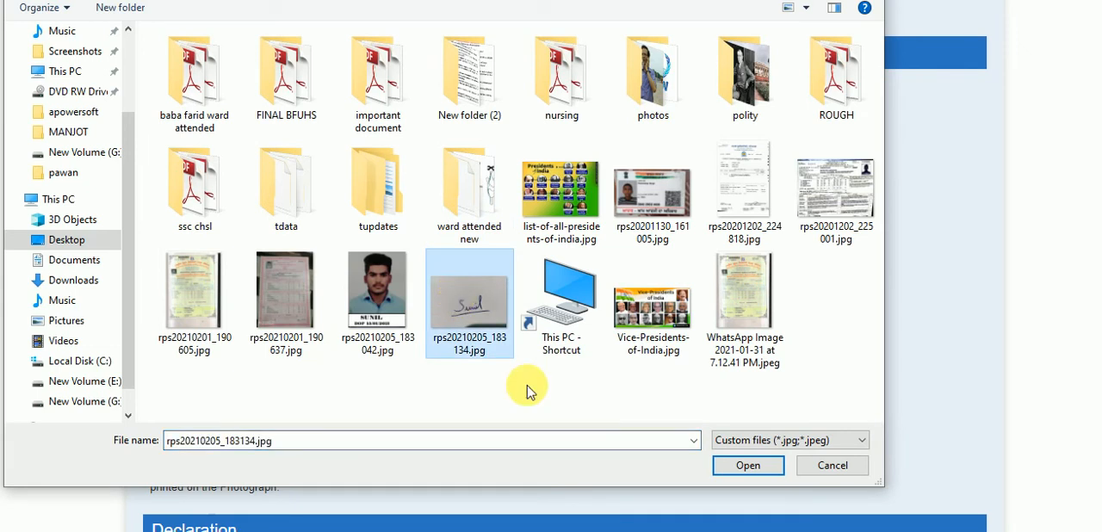
{"action": "left_click", "coordinate": [731, 472]}
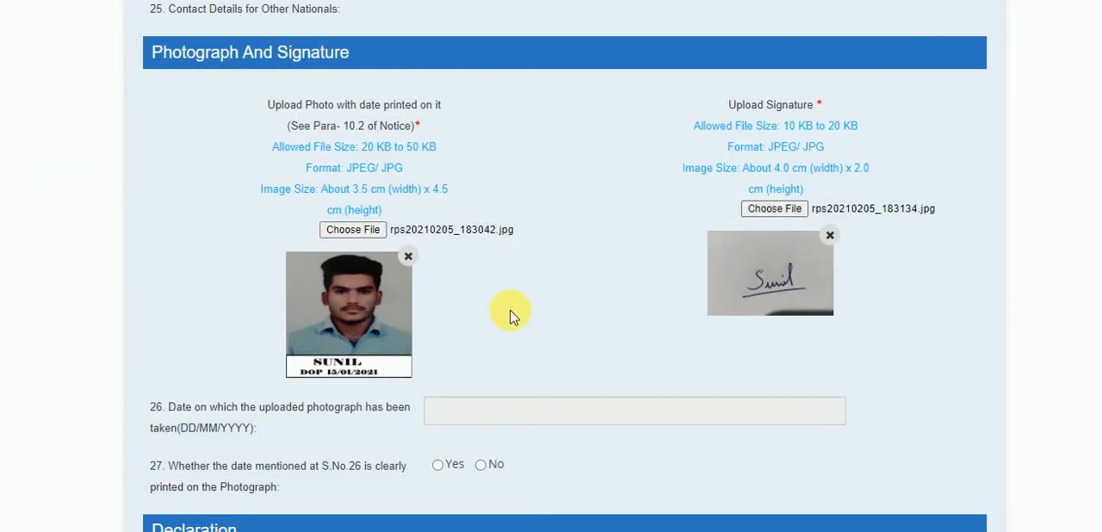
Step: Answer Yes to the date being clearly printed on the photograph and set the date it was taken to 15/01/2021
{"action": "scroll", "coordinate": [511, 312], "scroll_direction": "down", "scroll_amount": 1}
{"action": "scroll", "coordinate": [511, 314], "scroll_direction": "down", "scroll_amount": 1}
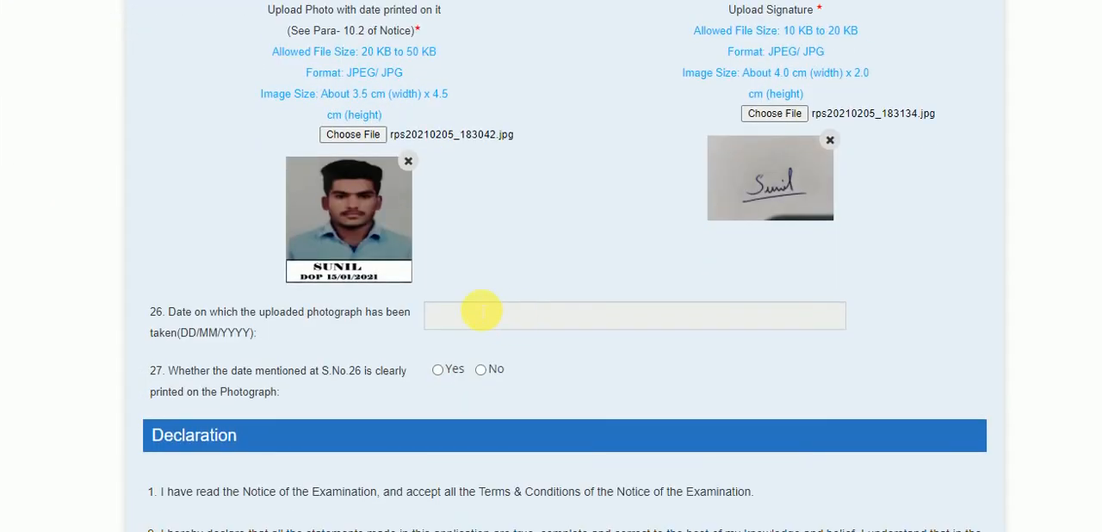
{"action": "left_click", "coordinate": [439, 370]}
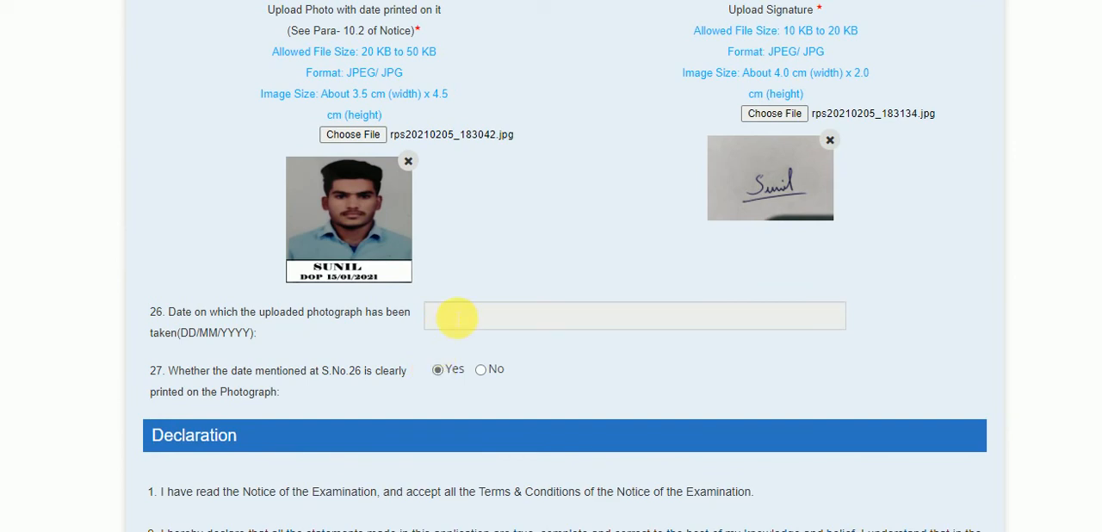
{"action": "left_click", "coordinate": [457, 319]}
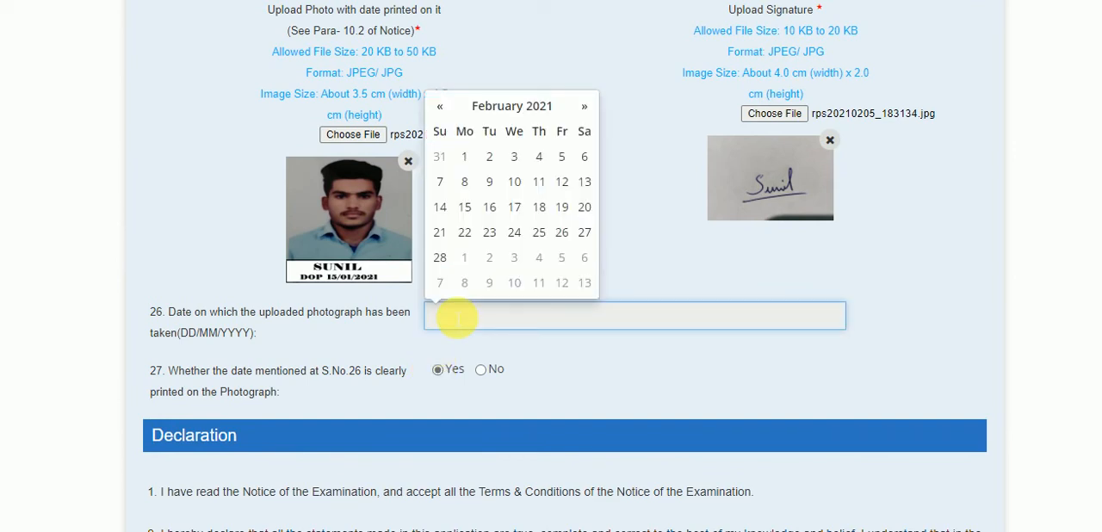
{"action": "left_click", "coordinate": [549, 106]}
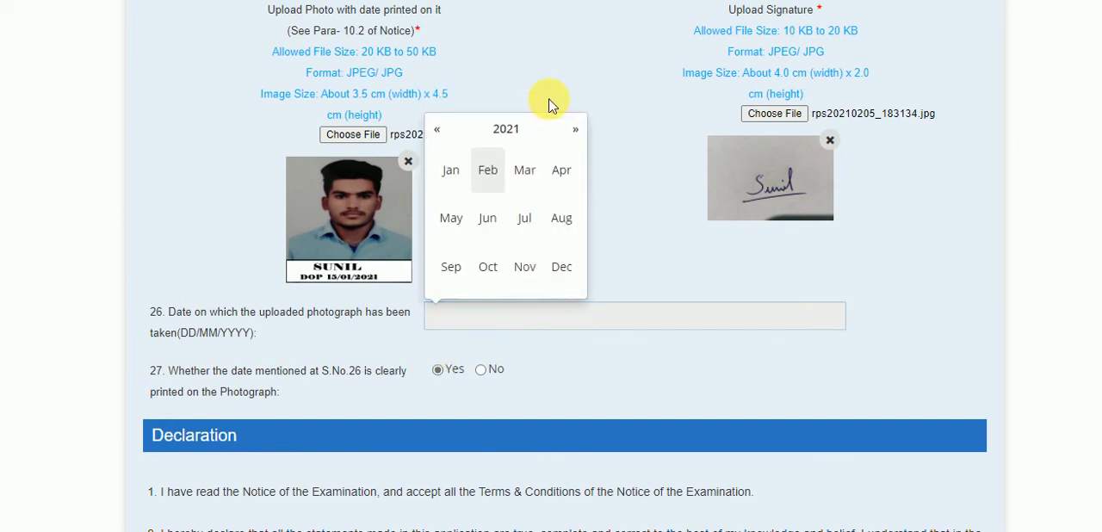
{"action": "left_click", "coordinate": [462, 177]}
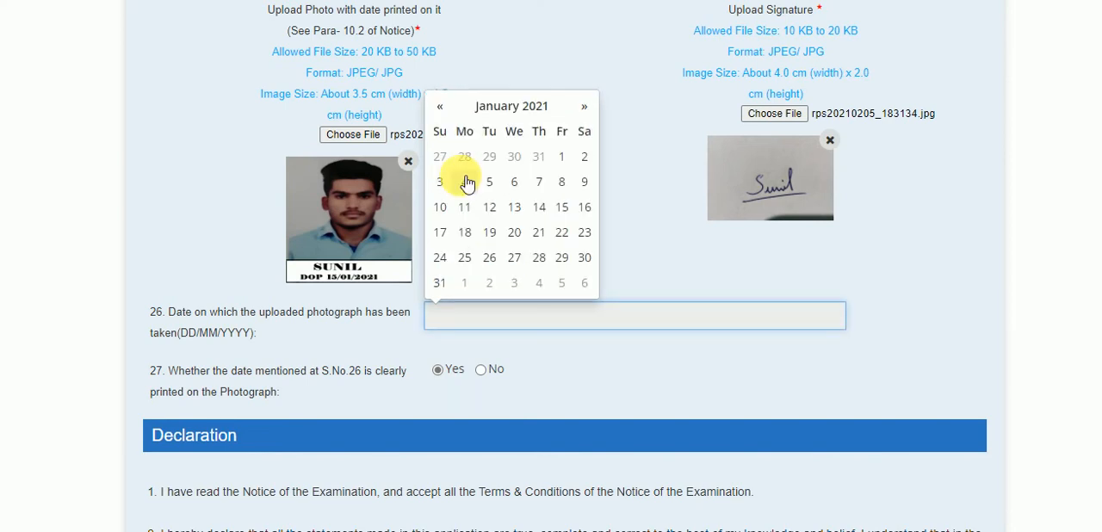
{"action": "left_click", "coordinate": [562, 209]}
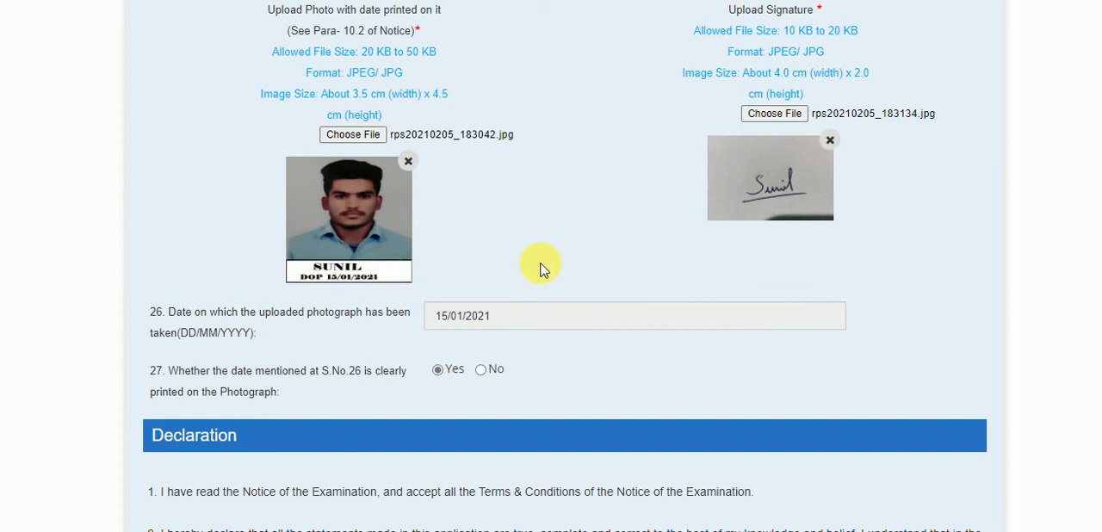
Step: Agree to the declaration and enter the captcha text shown beneath it
{"action": "scroll", "coordinate": [541, 268], "scroll_direction": "down", "scroll_amount": 3}
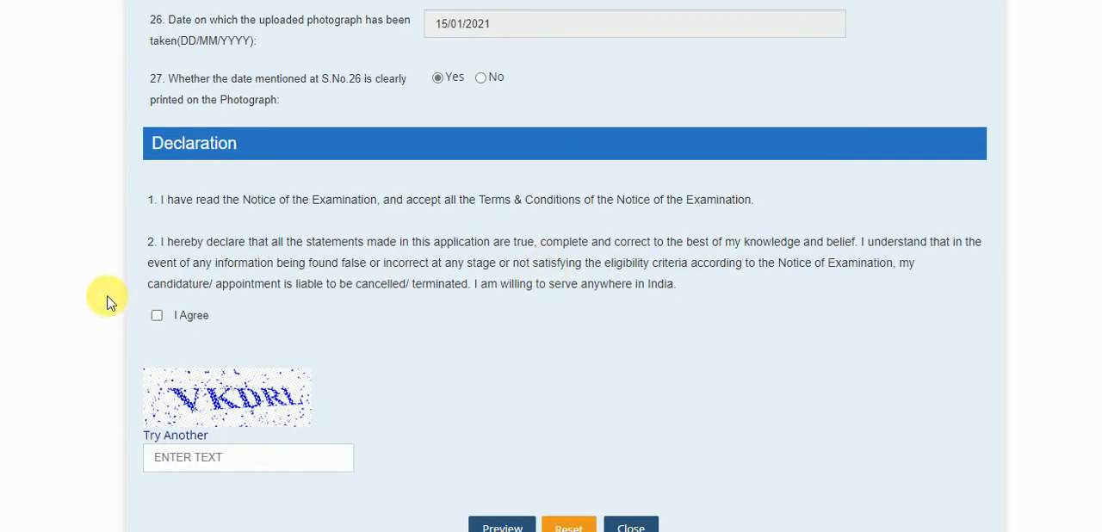
{"action": "left_click", "coordinate": [156, 317]}
{"action": "left_click", "coordinate": [182, 460]}
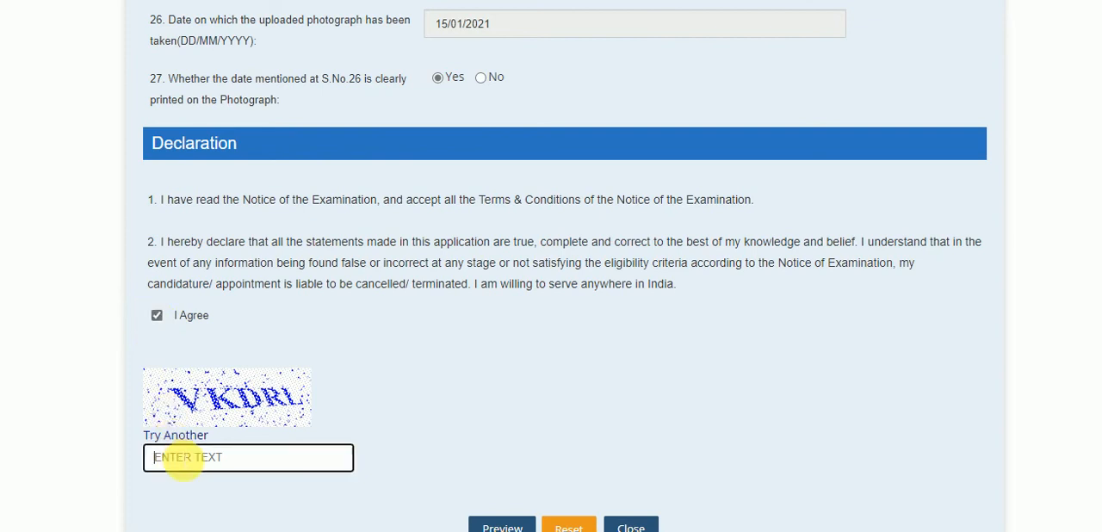
{"action": "type", "text": "VKDRL"}
Step: Review the personal, qualification and address details entered throughout the application form and open its preview
{"action": "scroll", "coordinate": [523, 270], "scroll_direction": "up", "scroll_amount": 10}
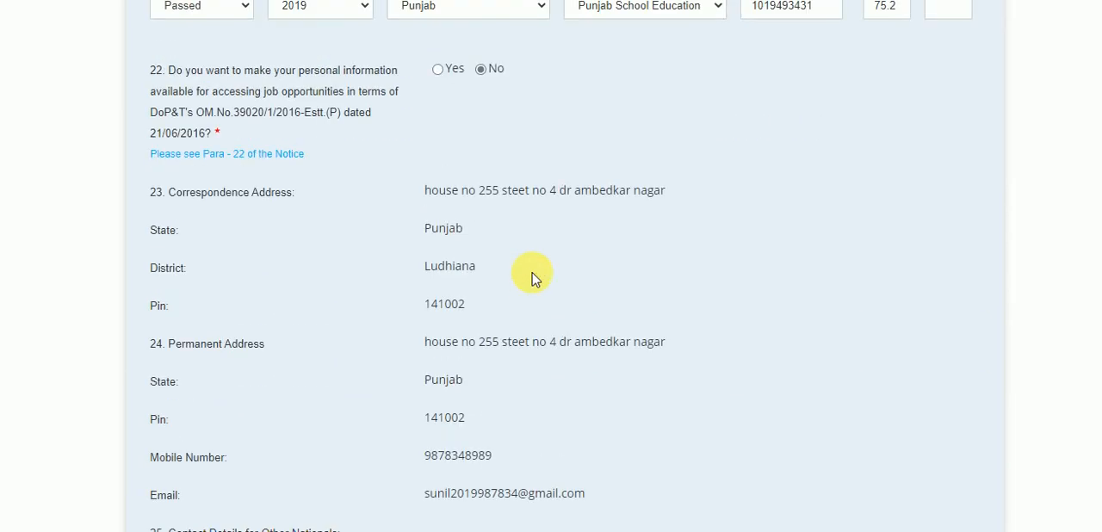
{"action": "scroll", "coordinate": [532, 277], "scroll_direction": "up", "scroll_amount": 5}
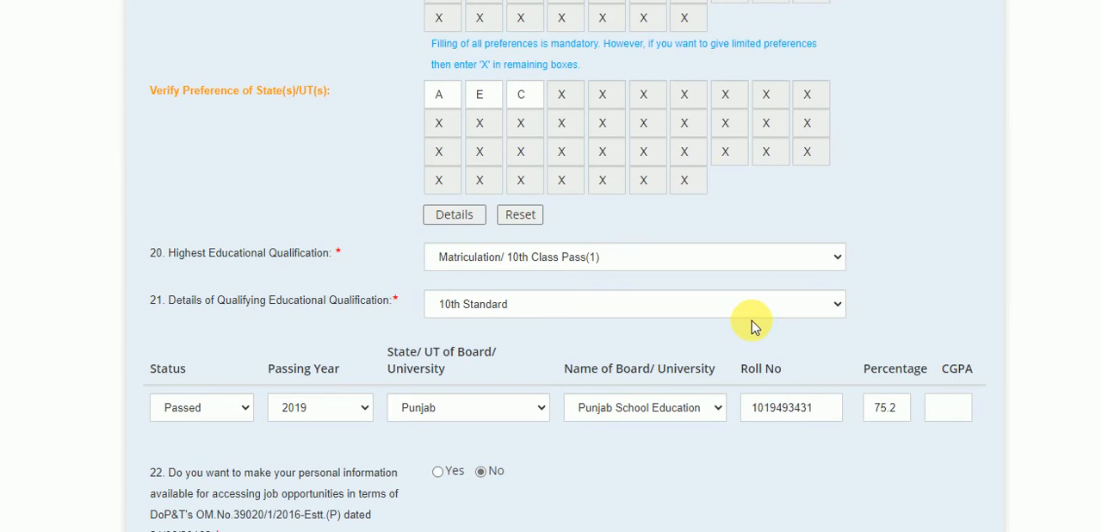
{"action": "scroll", "coordinate": [752, 325], "scroll_direction": "up", "scroll_amount": 15}
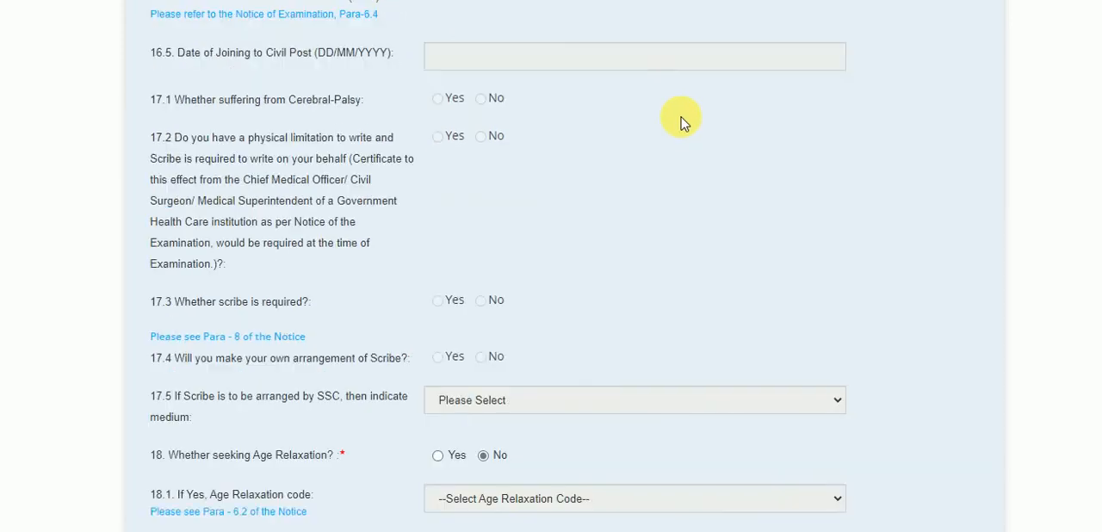
{"action": "scroll", "coordinate": [680, 121], "scroll_direction": "up", "scroll_amount": 6}
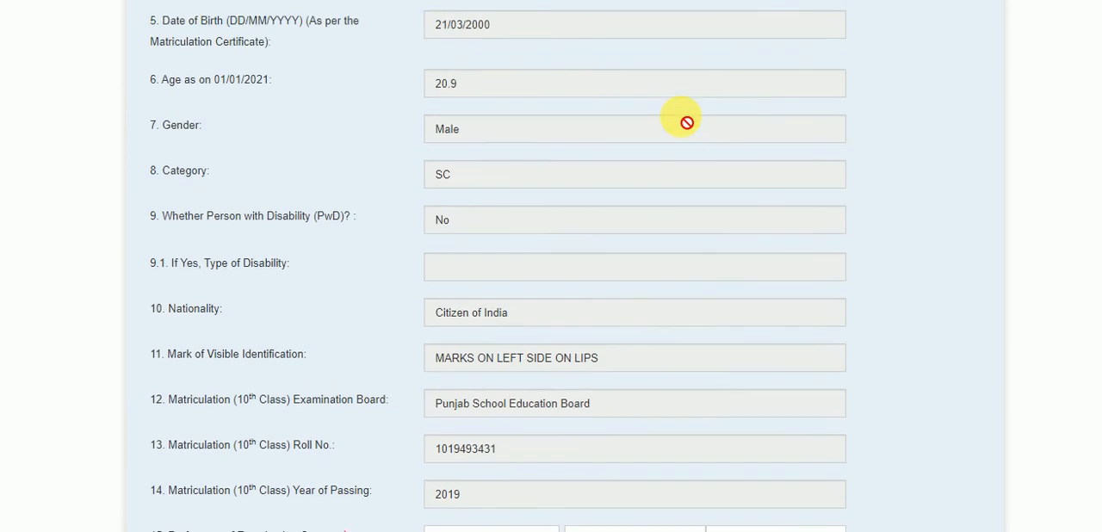
{"action": "scroll", "coordinate": [682, 118], "scroll_direction": "up", "scroll_amount": 3}
{"action": "scroll", "coordinate": [682, 118], "scroll_direction": "down", "scroll_amount": 20}
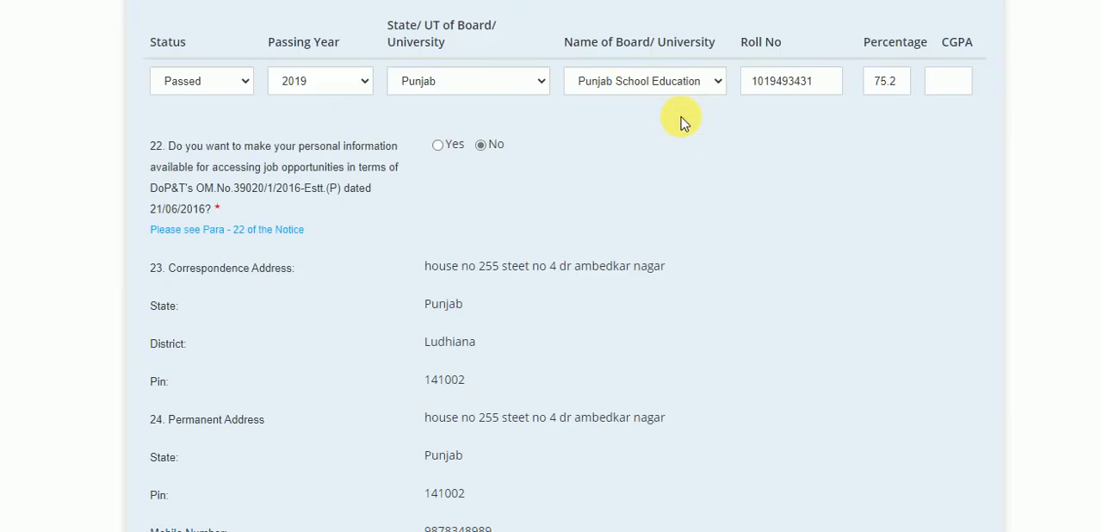
{"action": "scroll", "coordinate": [503, 377], "scroll_direction": "down", "scroll_amount": 10}
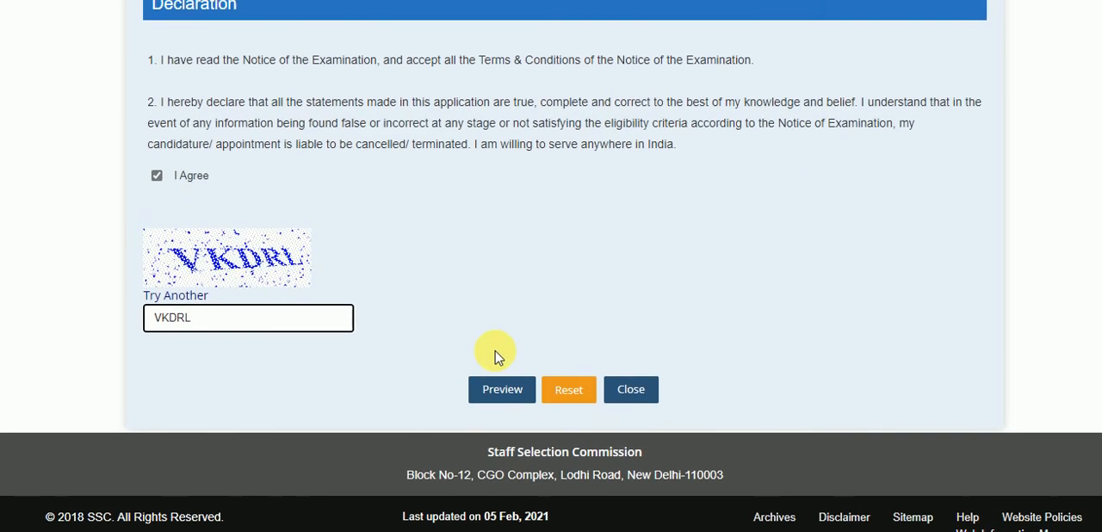
{"action": "left_click", "coordinate": [506, 390]}
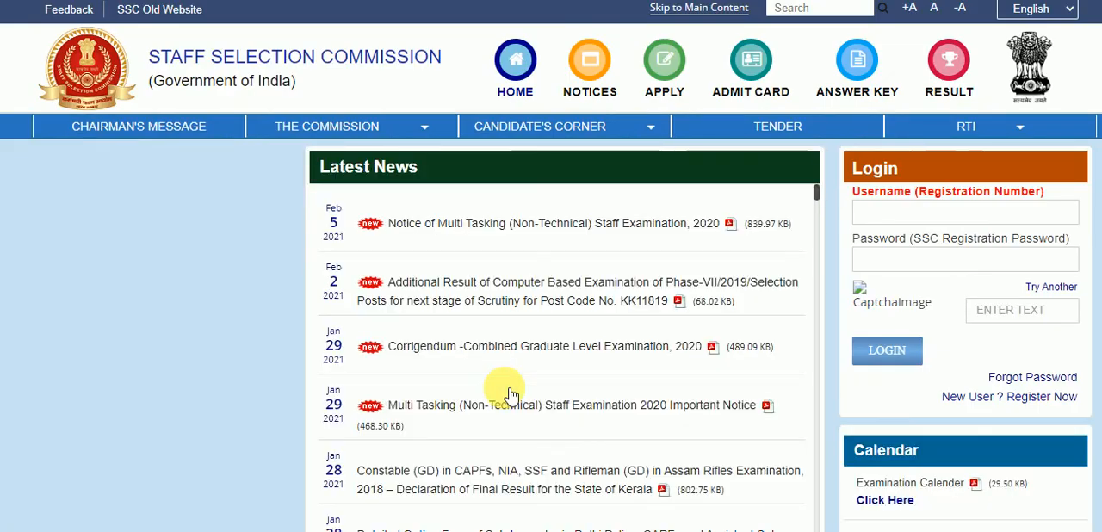
Step: Enter the captcha text shown on the login form with matching upper and lower case, and log in to the candidate account
{"action": "left_click", "coordinate": [1016, 312]}
{"action": "type", "text": "6"}
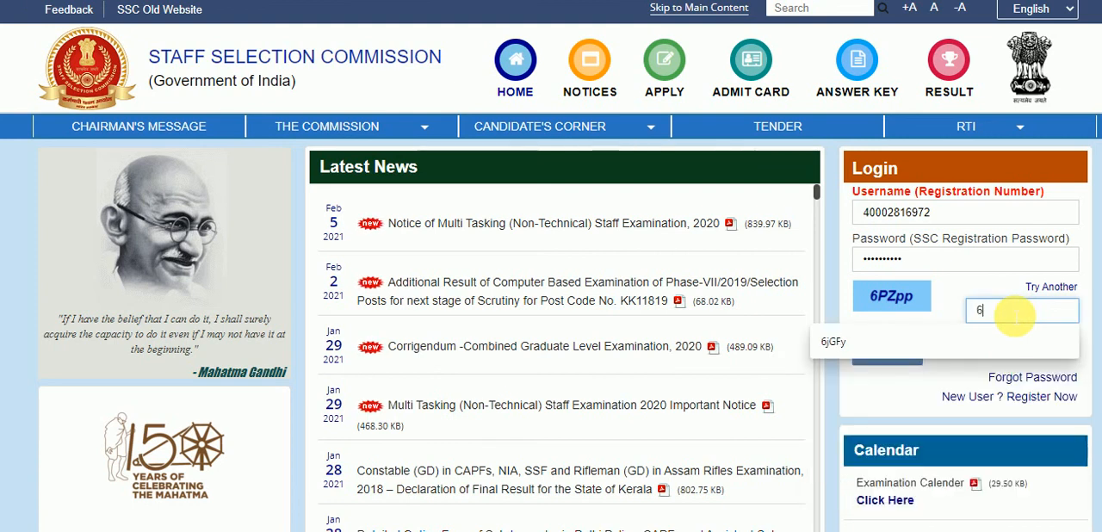
{"action": "type", "text": "P"}
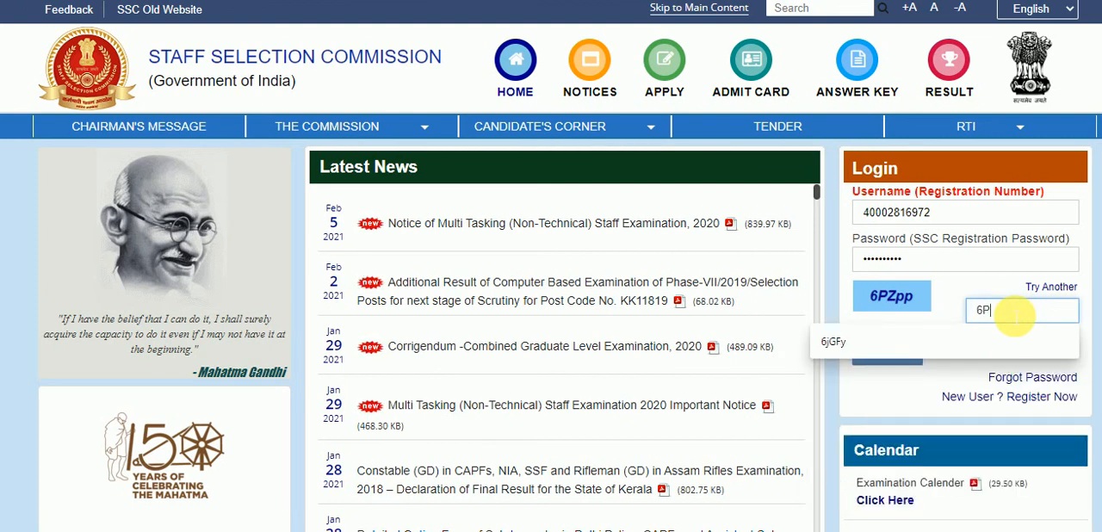
{"action": "type", "text": "Z"}
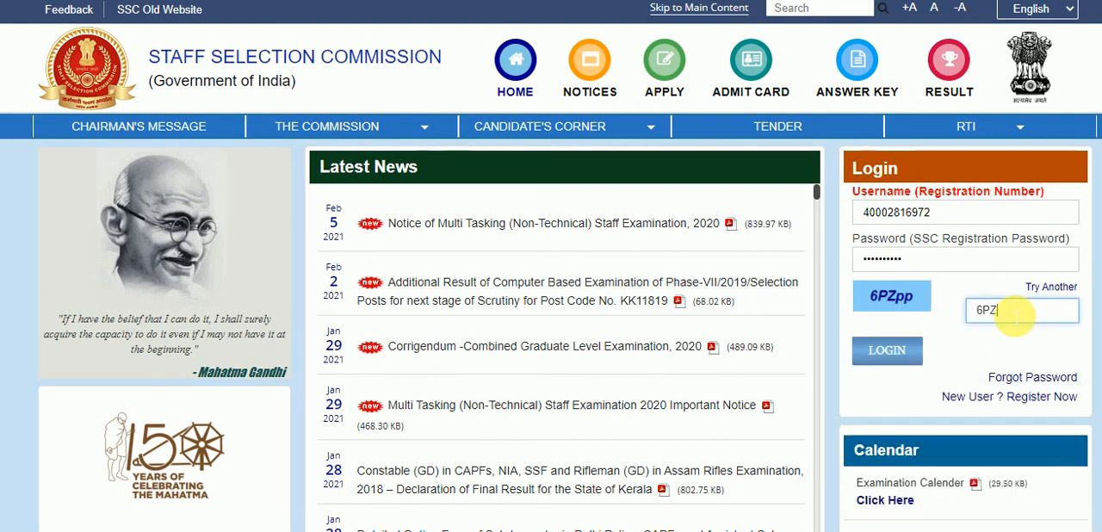
{"action": "type", "text": "PP"}
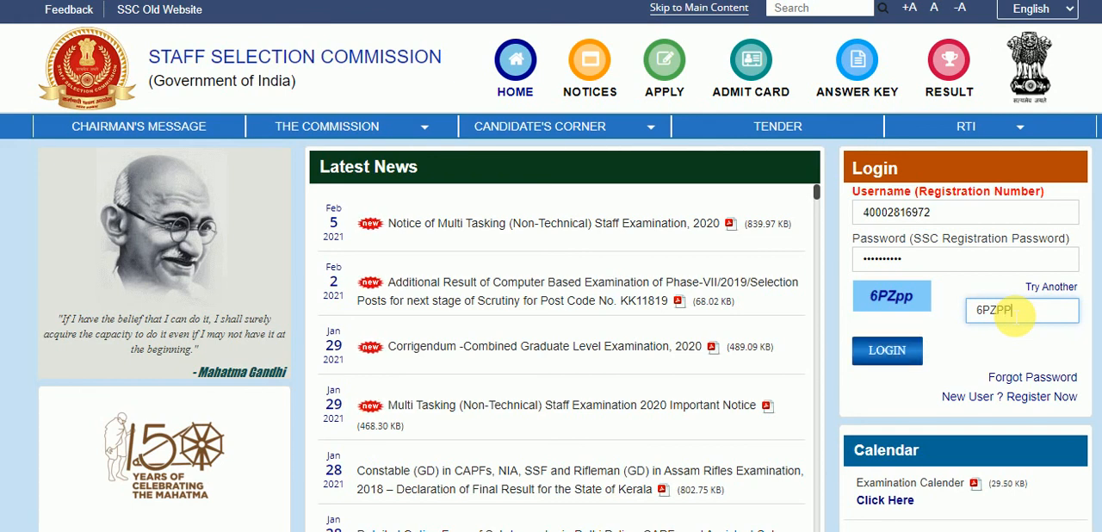
{"action": "key", "text": "BackSpace"}
{"action": "key", "text": "BackSpace"}
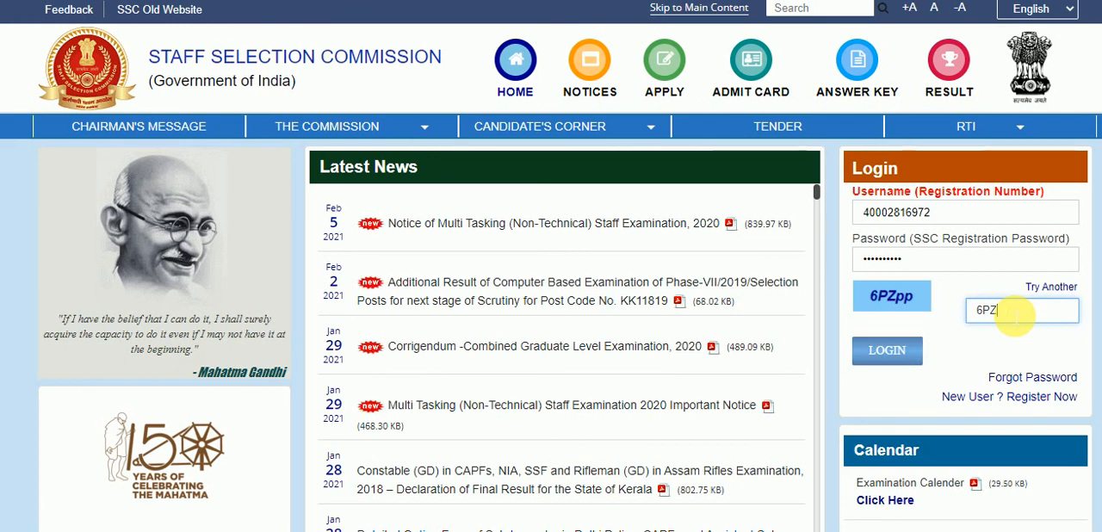
{"action": "type", "text": "pp"}
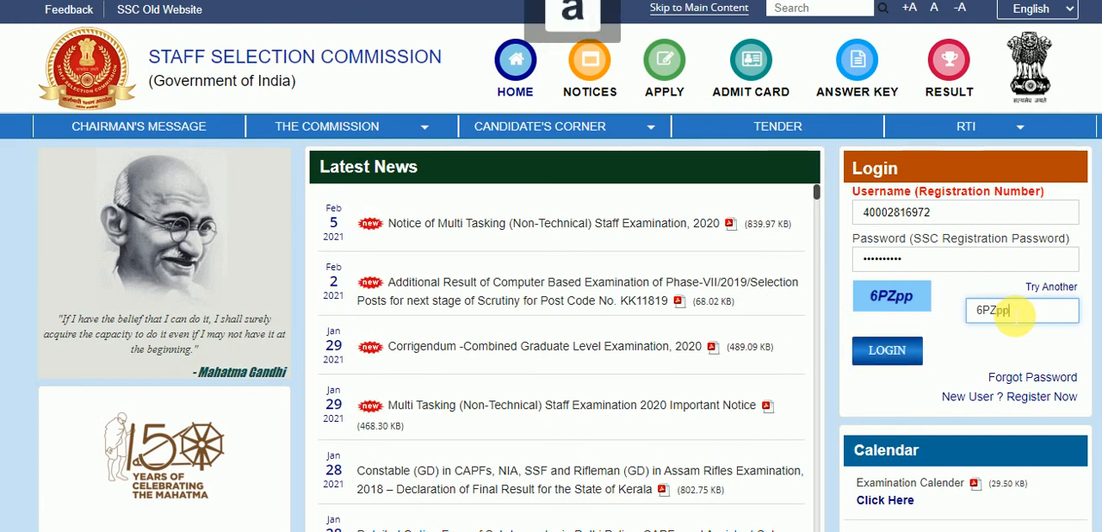
{"action": "left_click", "coordinate": [883, 357]}
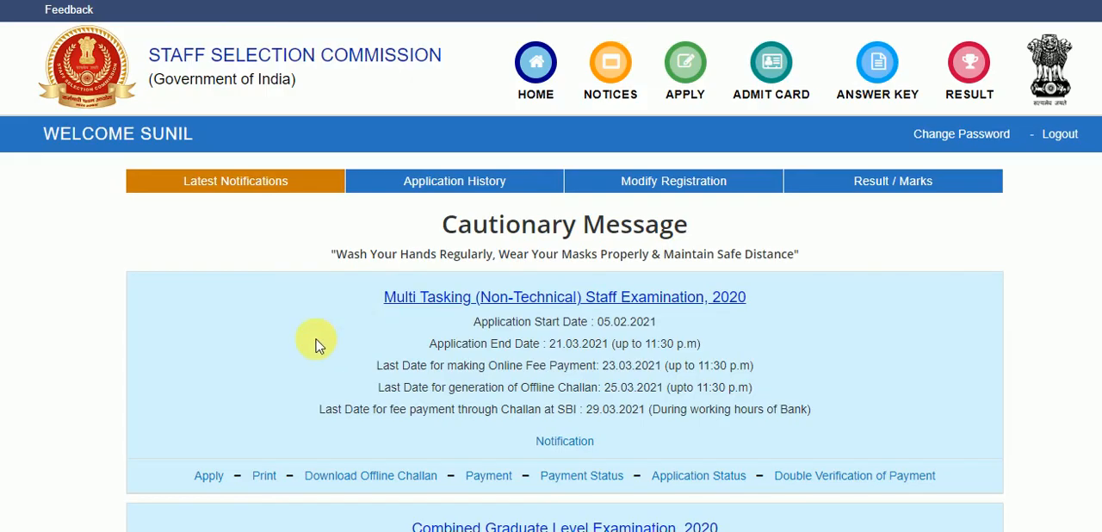
Step: Open the application for the Multi Tasking (Non-Technical) Staff Examination, 2020 from the latest notifications
{"action": "scroll", "coordinate": [258, 367], "scroll_direction": "down", "scroll_amount": 1}
{"action": "left_click", "coordinate": [212, 401]}
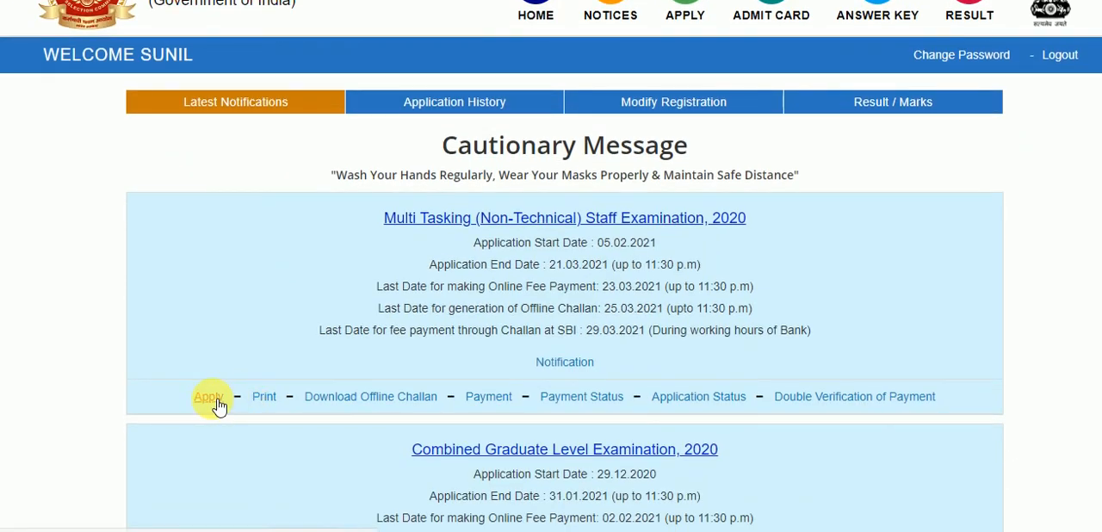